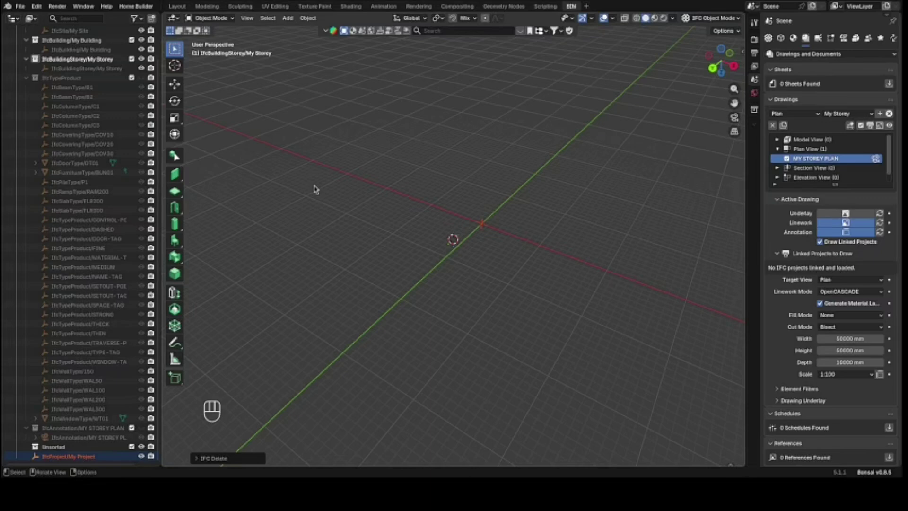
Step: Look at the empty storey from above and activate the Wall tool with the WAL50 wall type
click(511, 176)
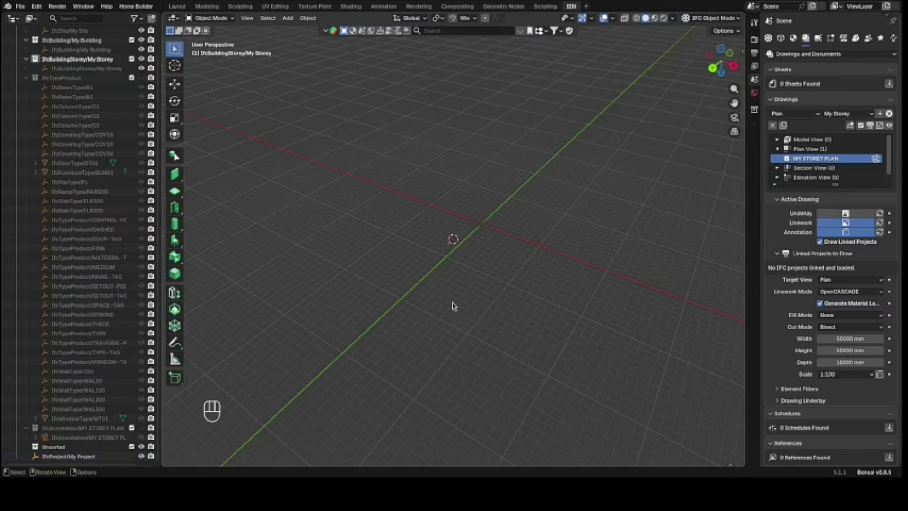
key(KP_7)
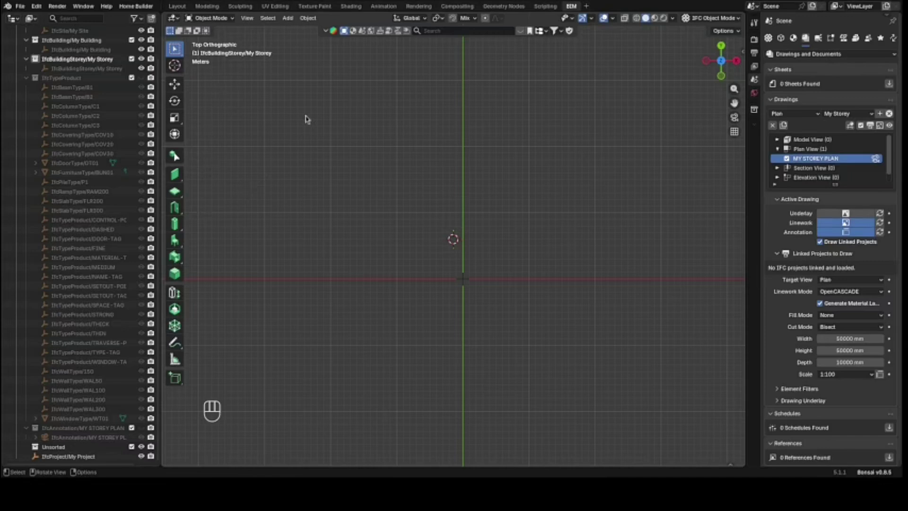
click(177, 178)
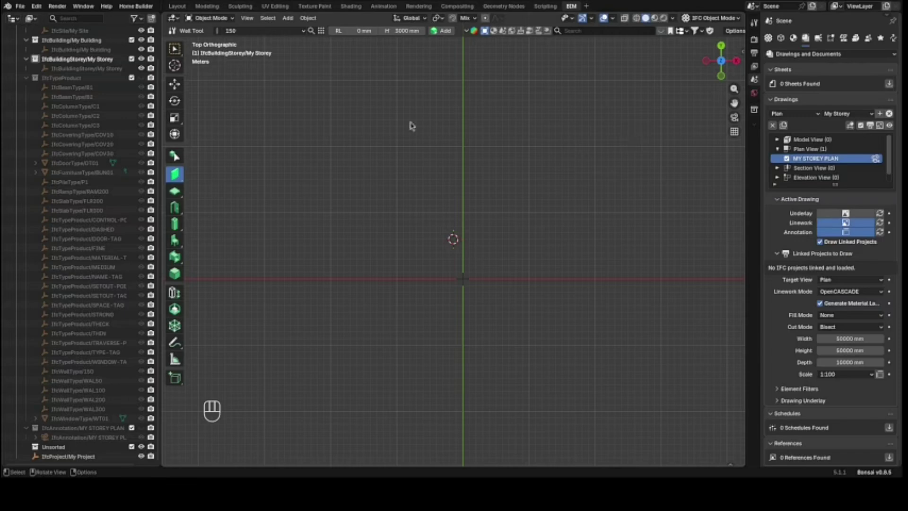
click(276, 31)
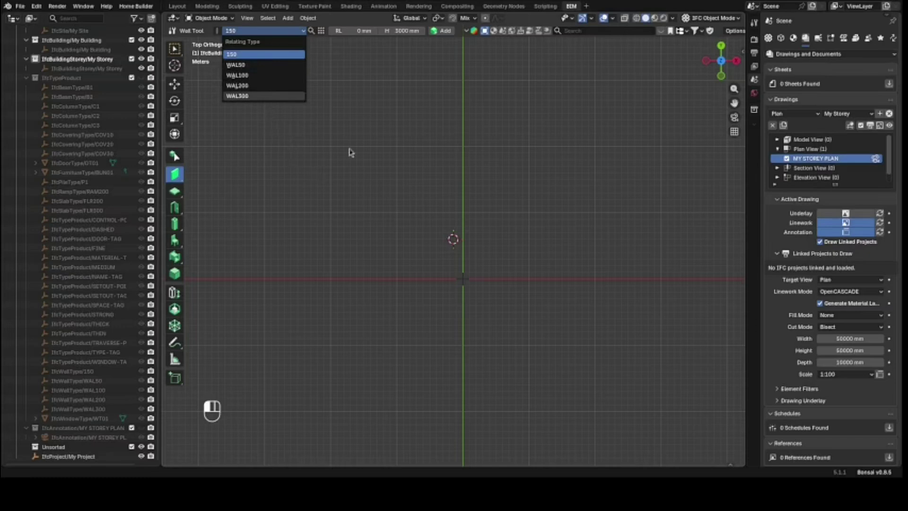
click(267, 31)
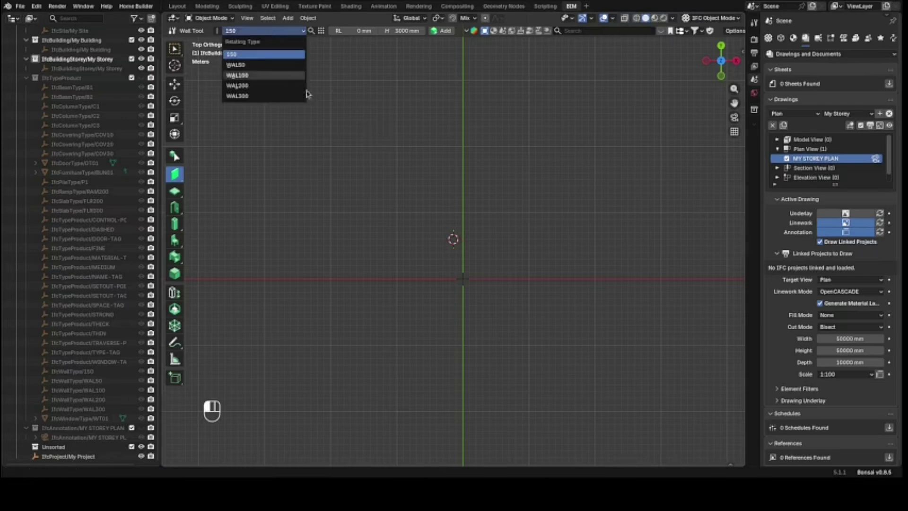
click(270, 69)
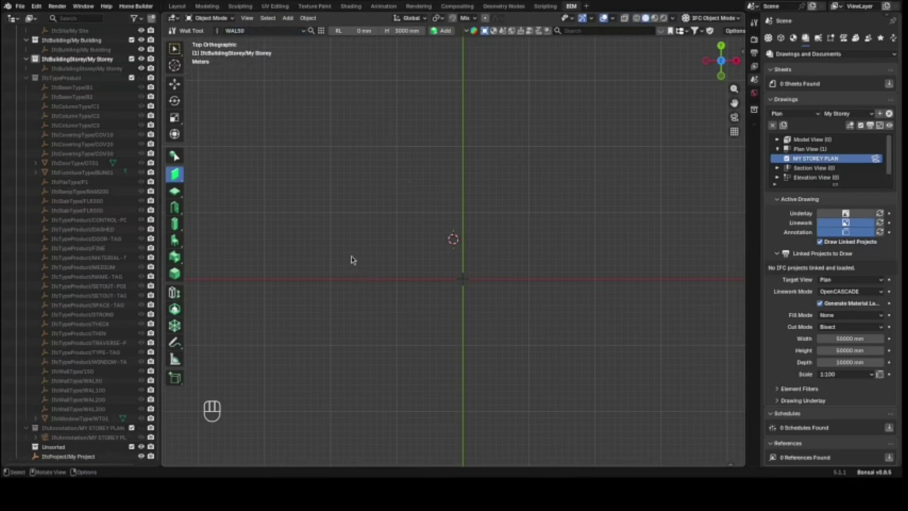
Step: Draw a WAL50 wall locked to the X direction, behind the X axis and starting on its negative side
key(shift+a)
click(321, 163)
key(x)
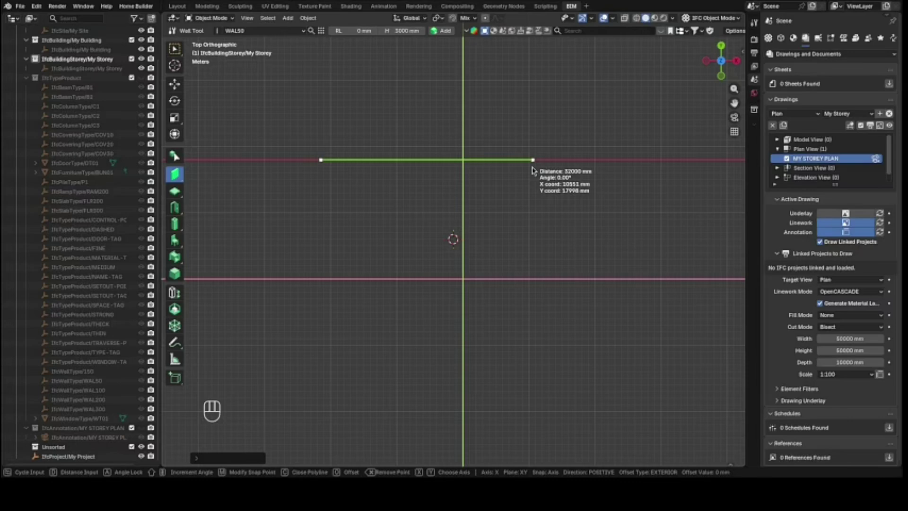
text(100)
key(Return)
key(Return)
click(374, 225)
Step: Draw a WAL200 wall about 18 m long at 15° across the Y axis, in front of the origin
drag(721, 70, 744, 7)
scroll(289, 221, up, 4)
scroll(271, 206, down, 3)
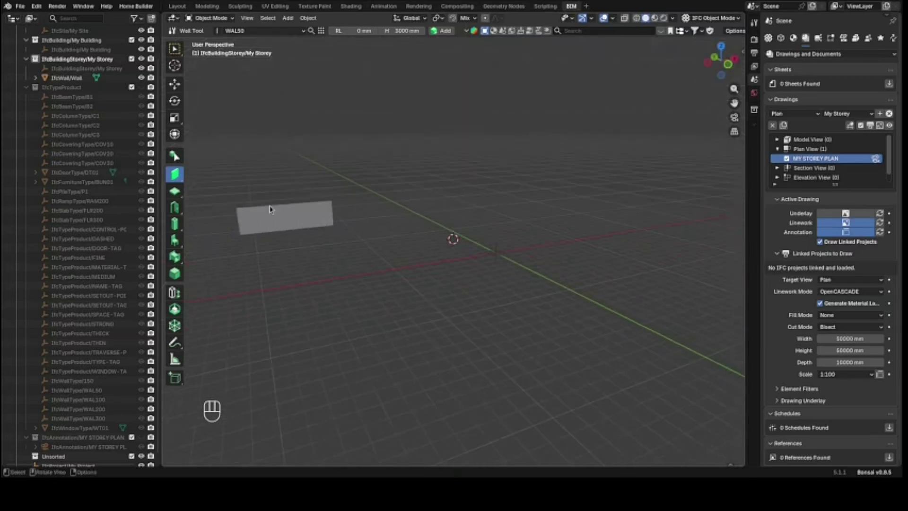
drag(709, 65, 632, 99)
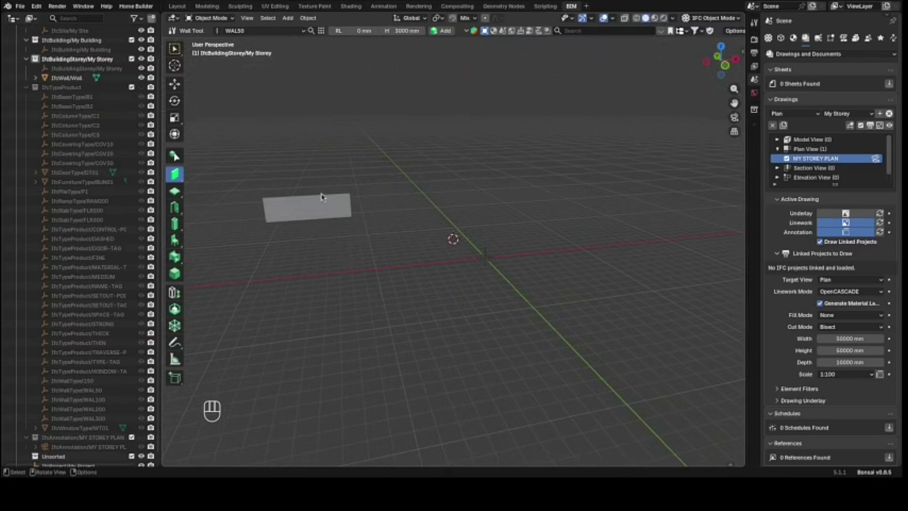
click(270, 30)
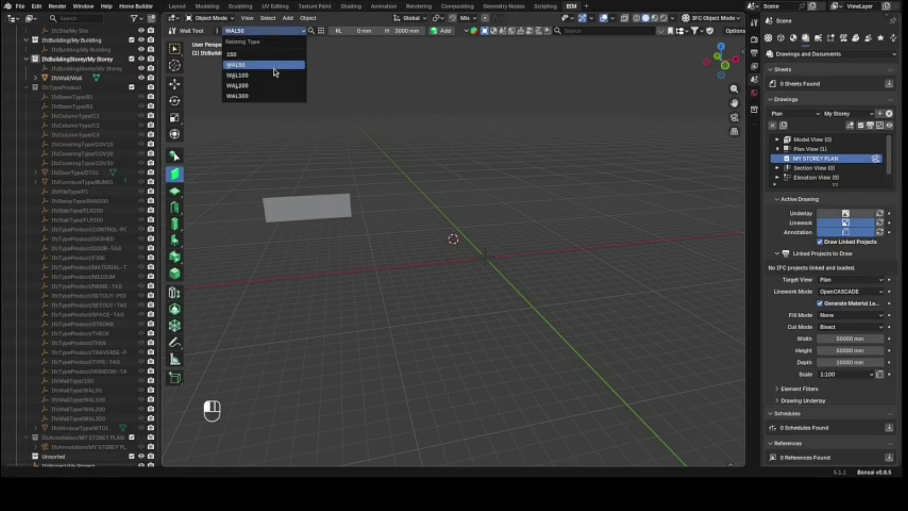
click(263, 86)
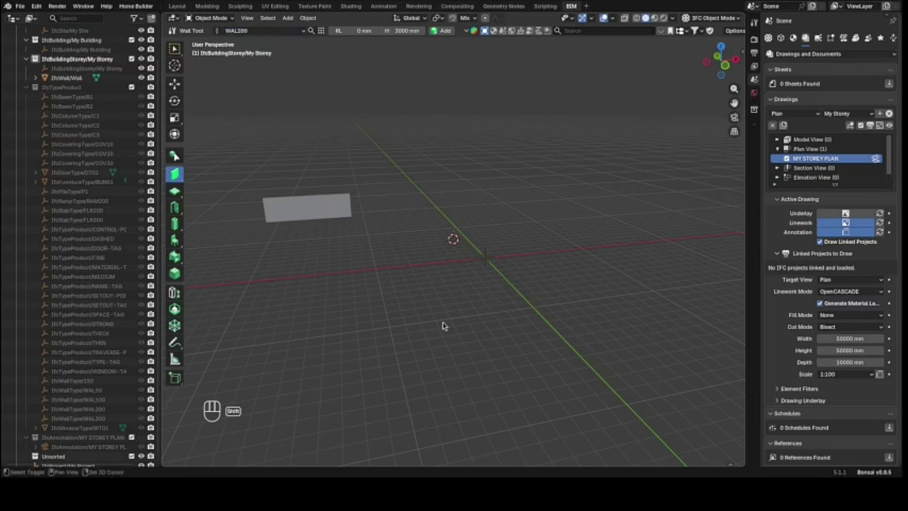
key(shift+a)
click(370, 340)
click(579, 280)
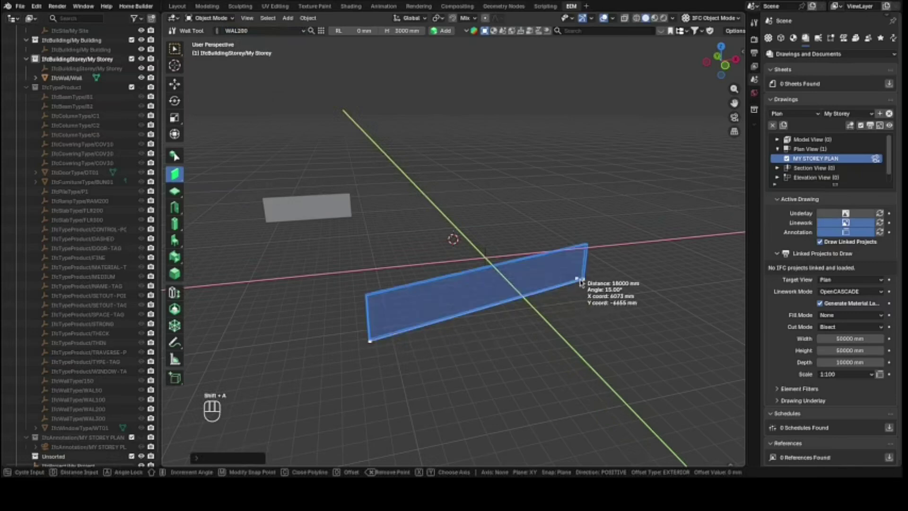
key(Return)
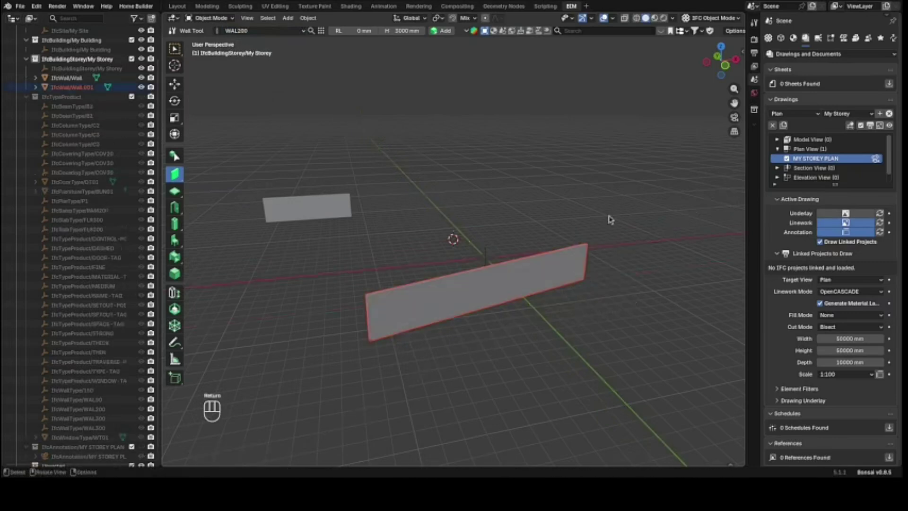
Step: Delete the WAL200 wall in front of the origin
drag(722, 61, 728, 66)
click(523, 348)
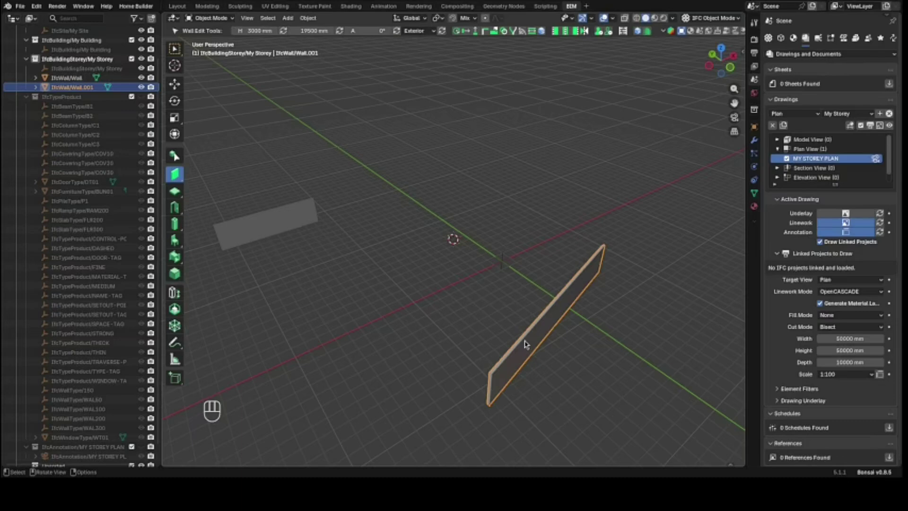
key(Delete)
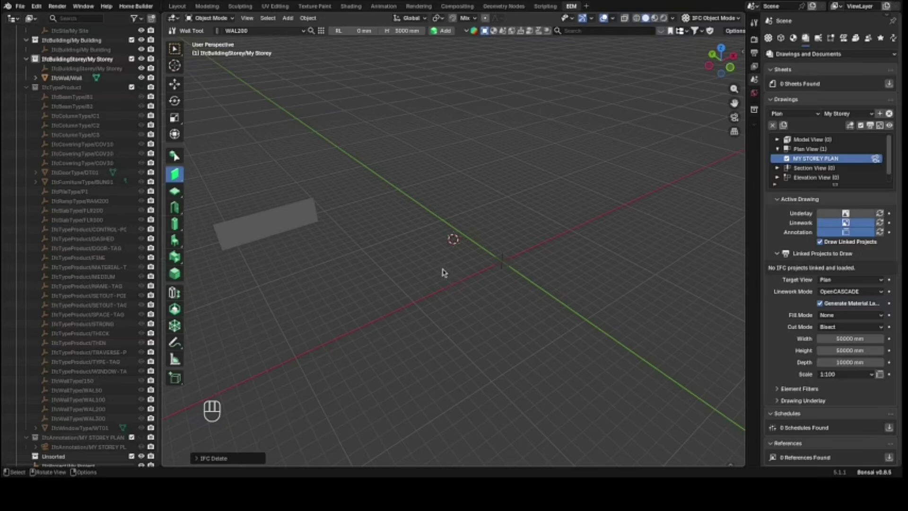
Step: Duplicate the WAL200 wall type in the Type Manager
click(320, 31)
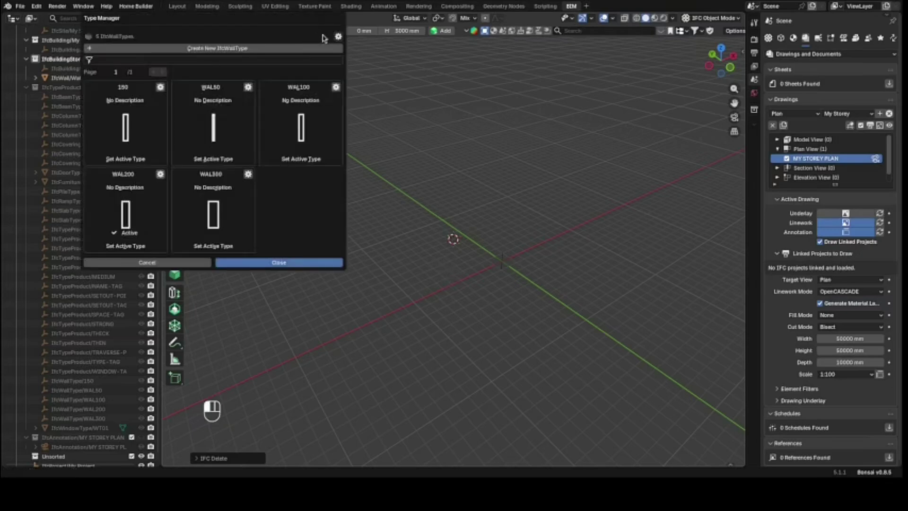
click(161, 174)
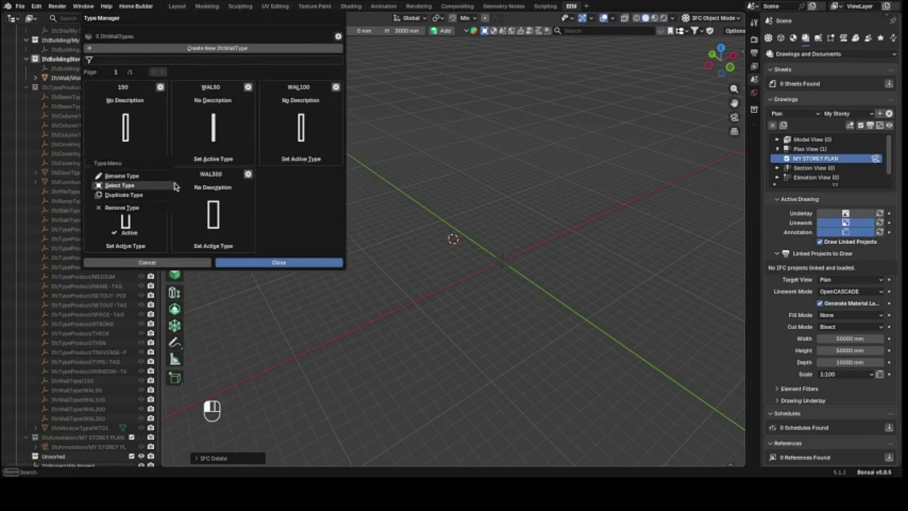
click(146, 194)
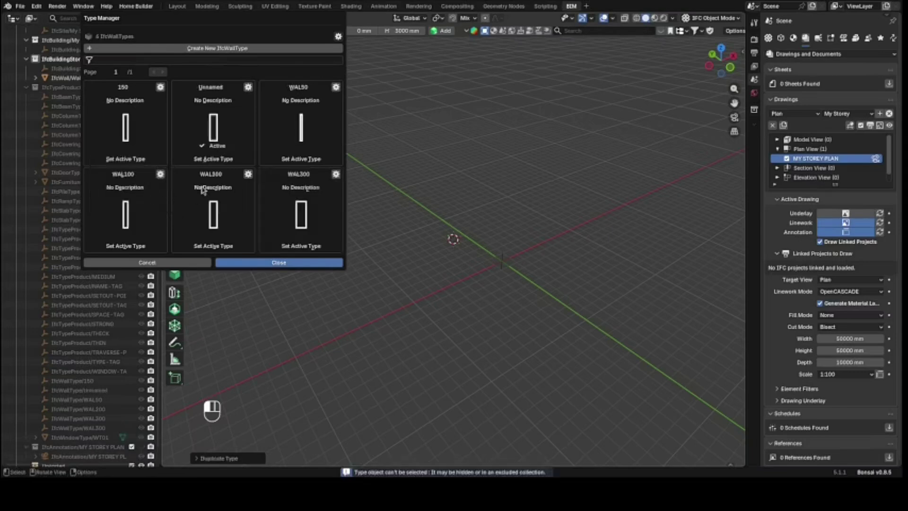
Step: Rename the duplicated wall type to 225mm and close the Type Manager
click(248, 88)
click(198, 64)
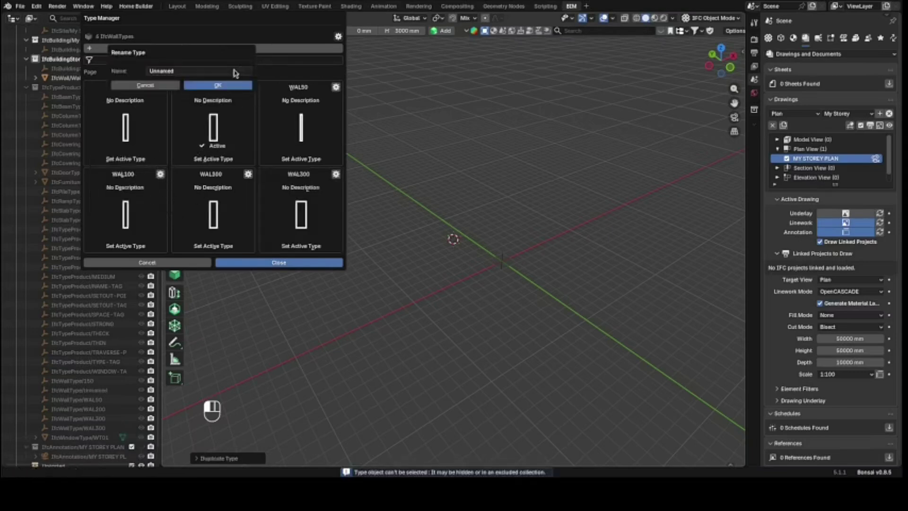
click(232, 69)
text(225mm)
key(Return)
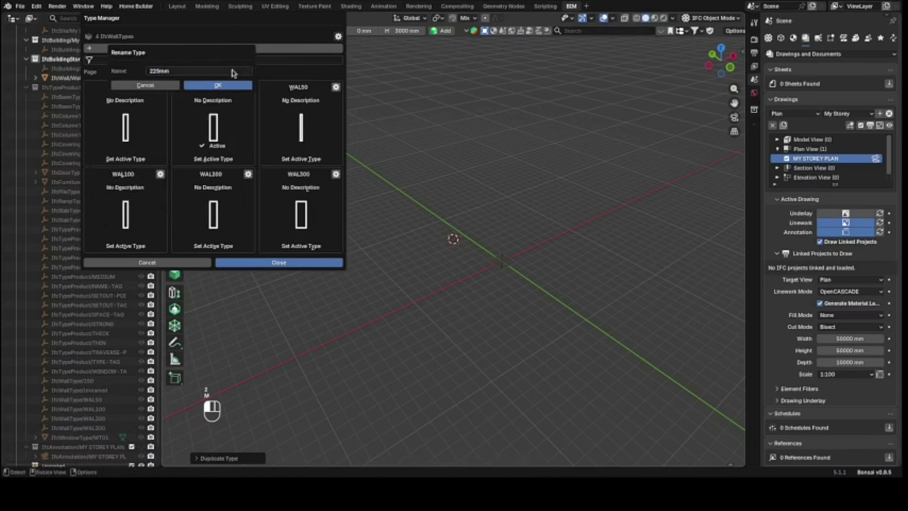
click(218, 86)
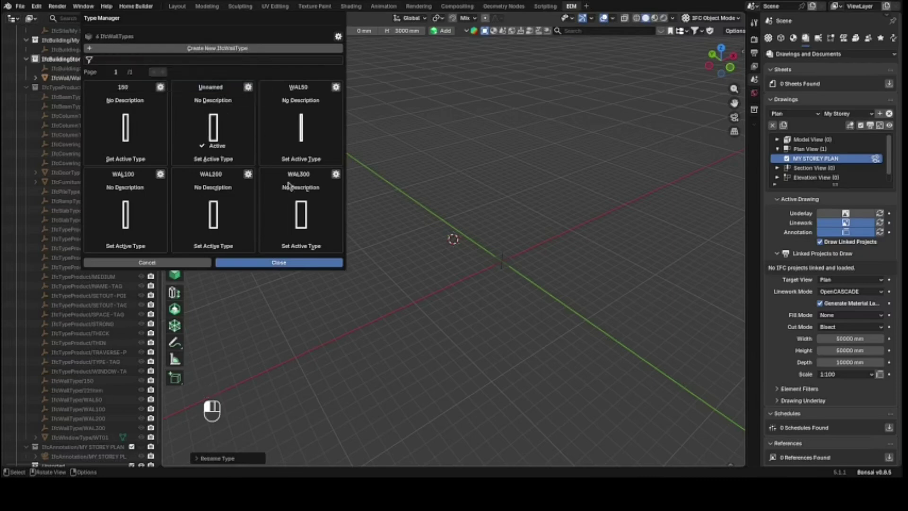
click(282, 263)
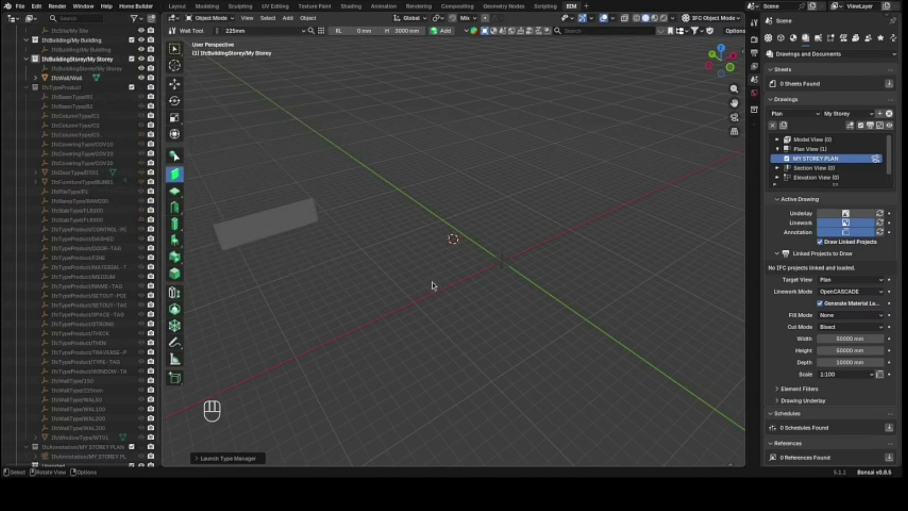
Step: Draw a wall of the 225mm type about 26 m long, parallel to the X axis and close to the origin
click(256, 31)
click(257, 87)
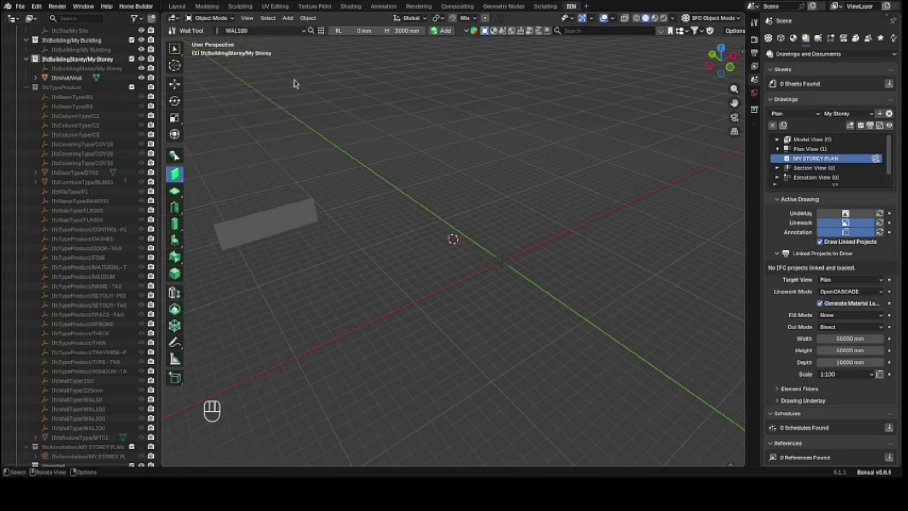
click(252, 31)
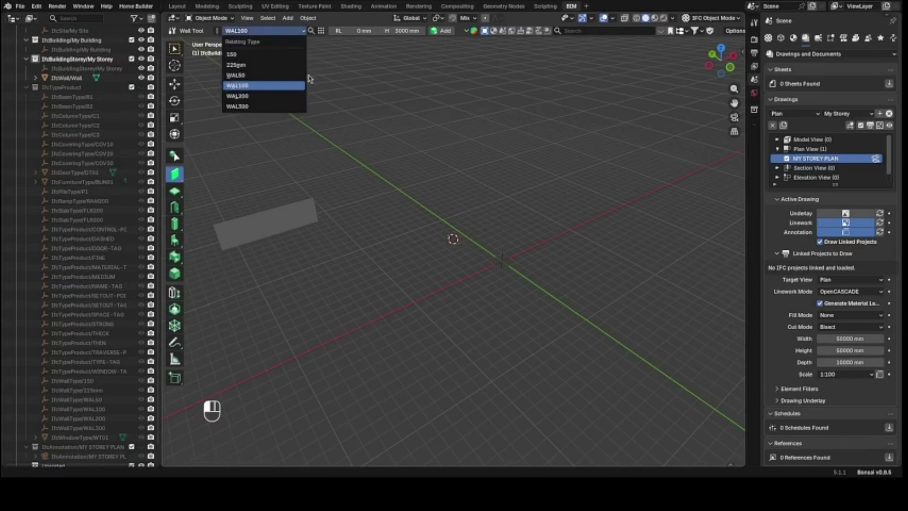
click(263, 72)
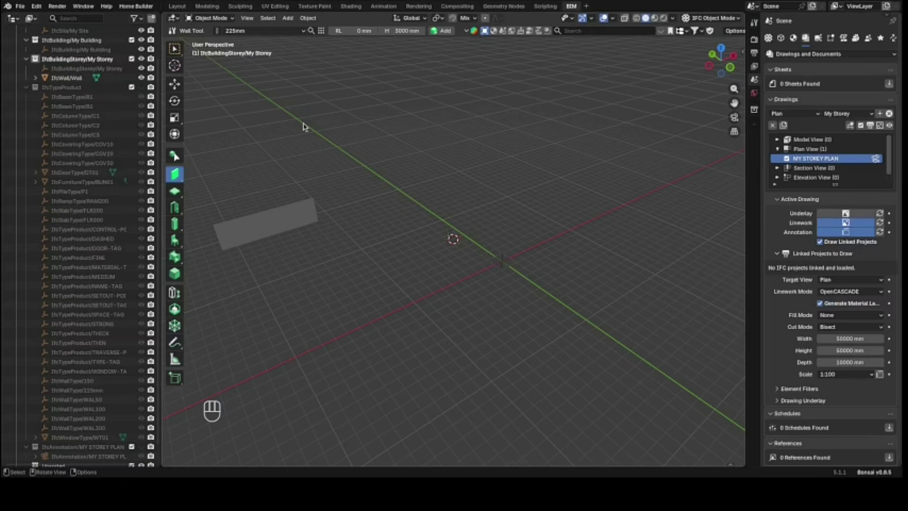
key(shift+a)
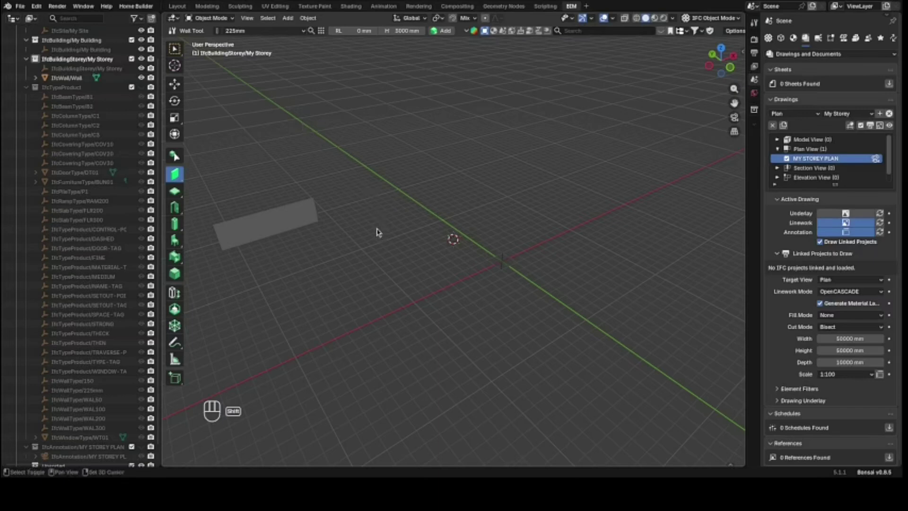
click(399, 300)
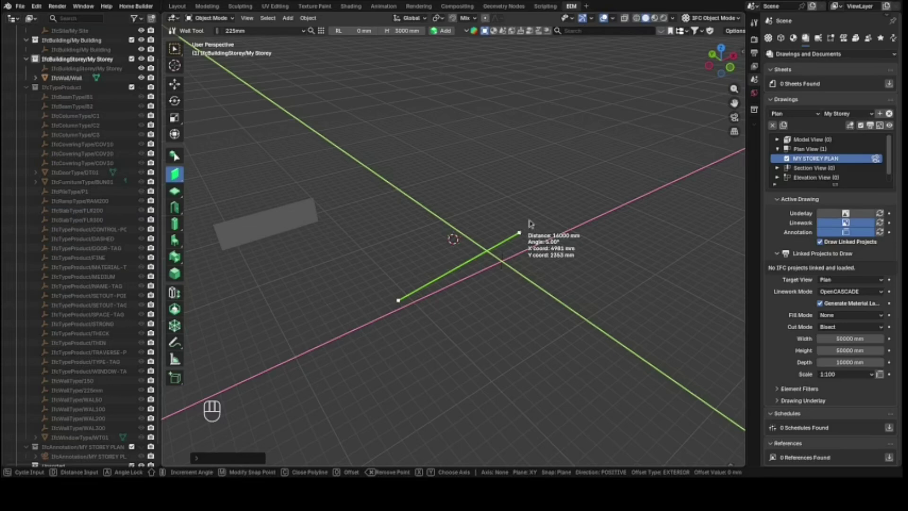
click(592, 215)
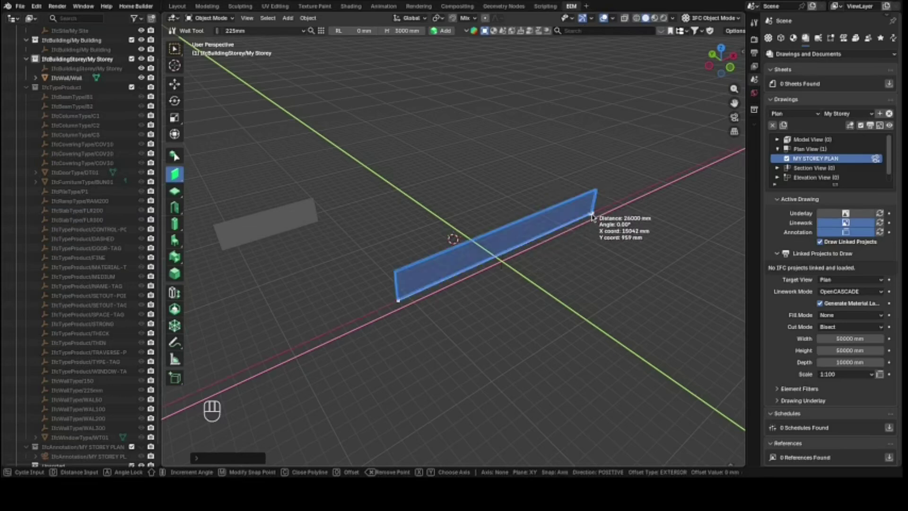
key(Return)
click(592, 126)
scroll(504, 203, up, 3)
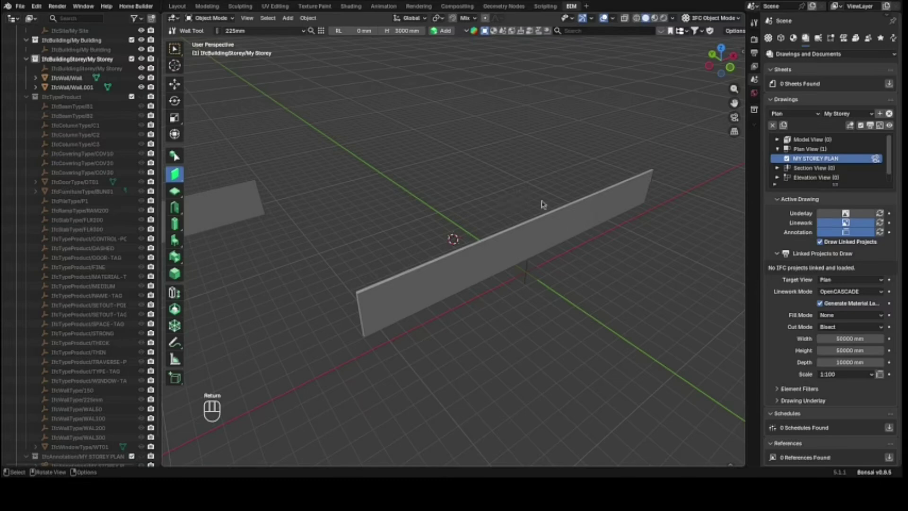
Step: Set the LayerThickness of the long wall's material layer to 225 mm, save the layer changes and finish editing the layer set
click(592, 226)
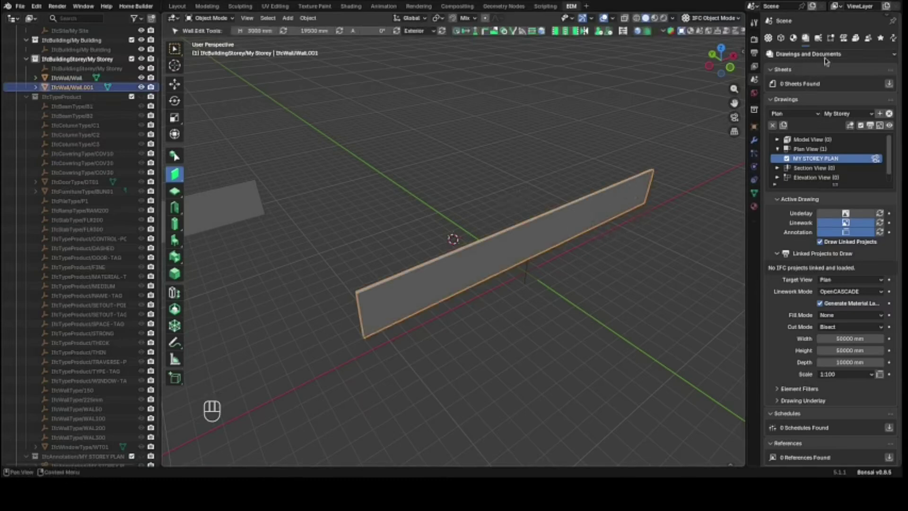
click(793, 39)
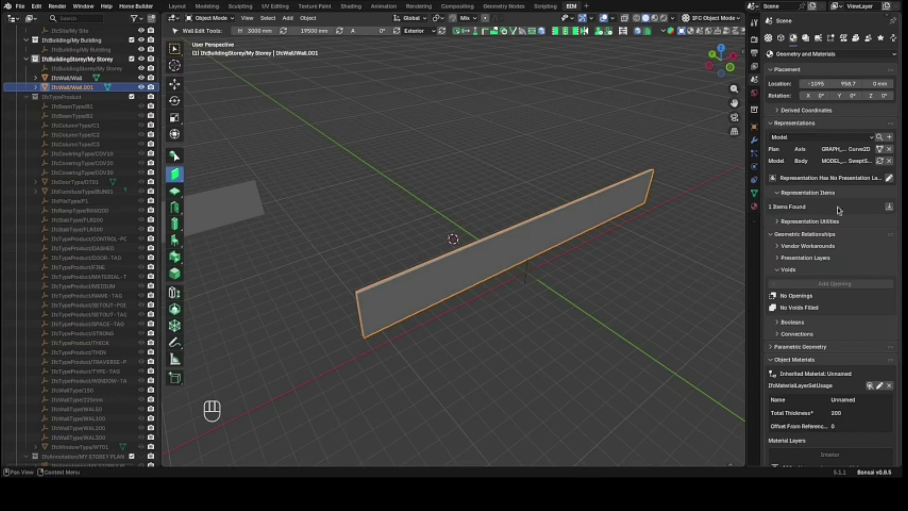
scroll(841, 308, down, 5)
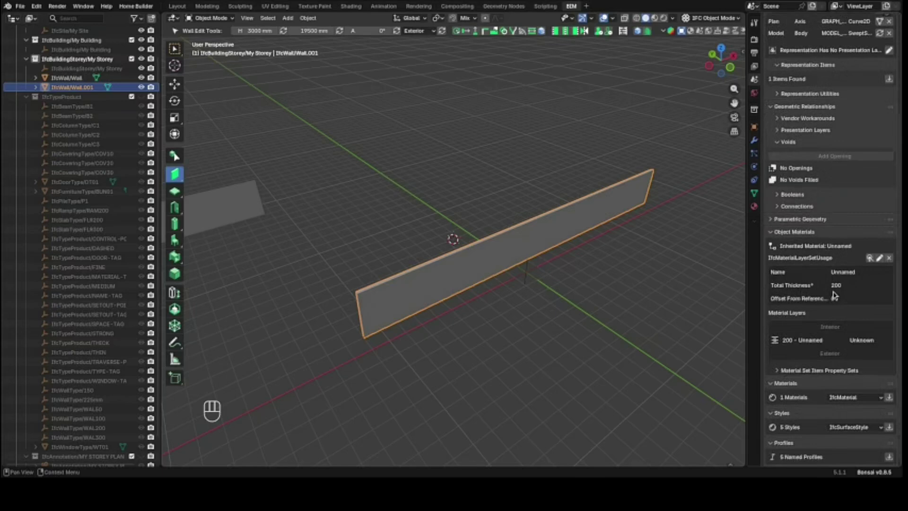
click(880, 258)
scroll(870, 378, down, 2)
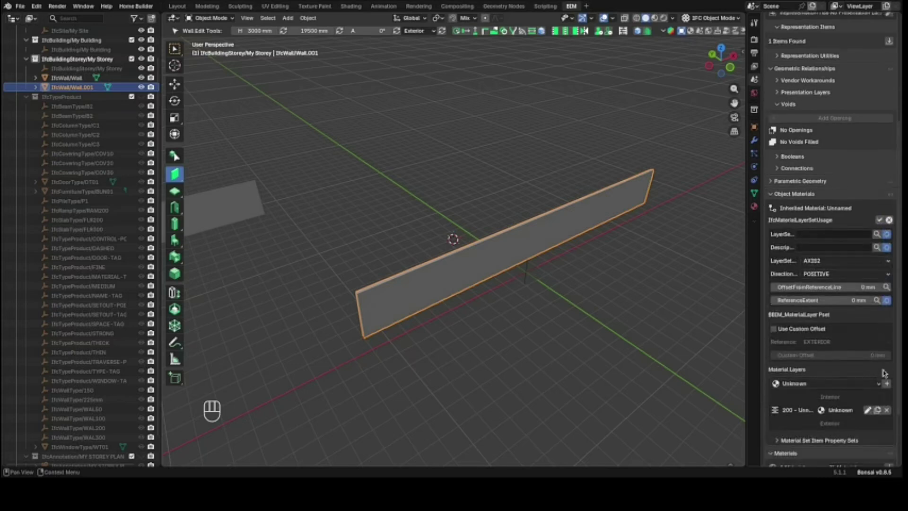
click(870, 410)
scroll(866, 398, down, 4)
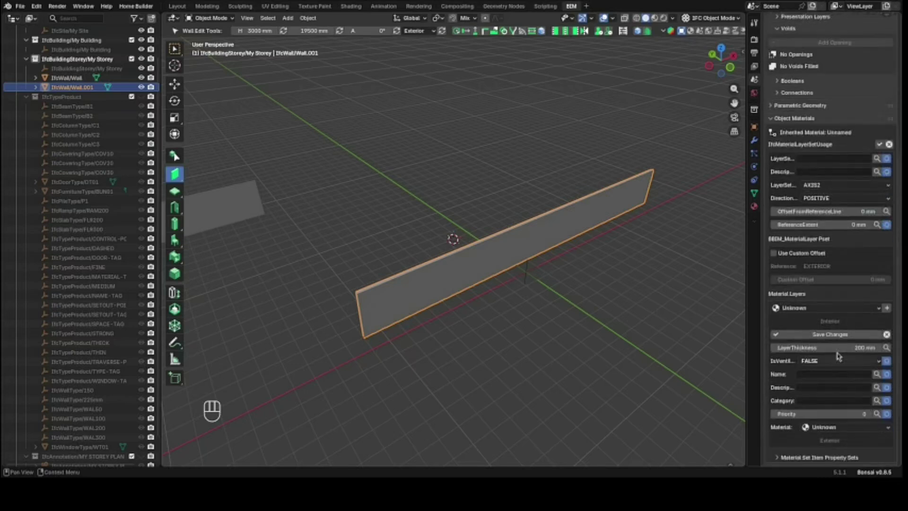
click(836, 350)
text(225)
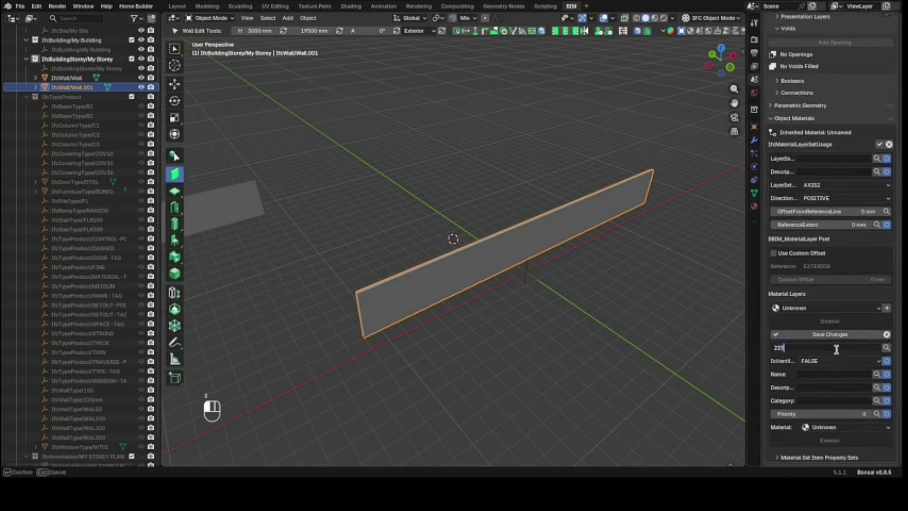
key(Return)
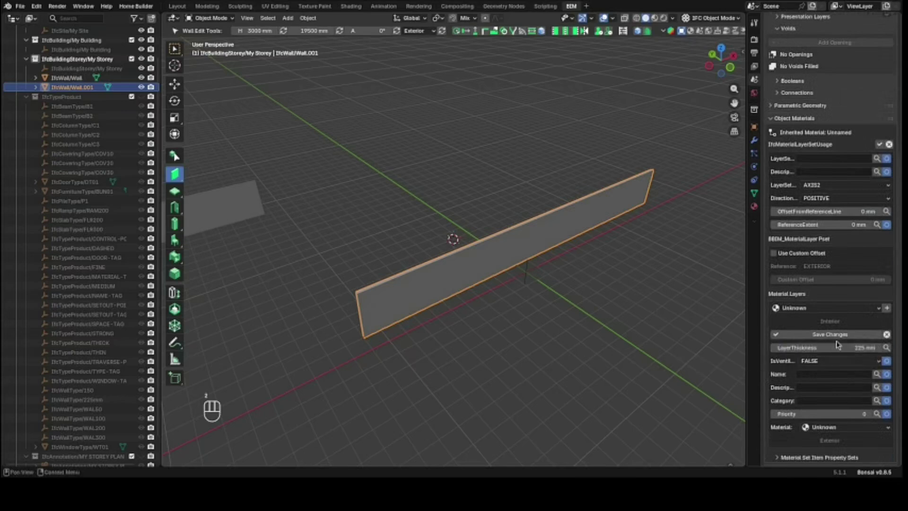
click(837, 334)
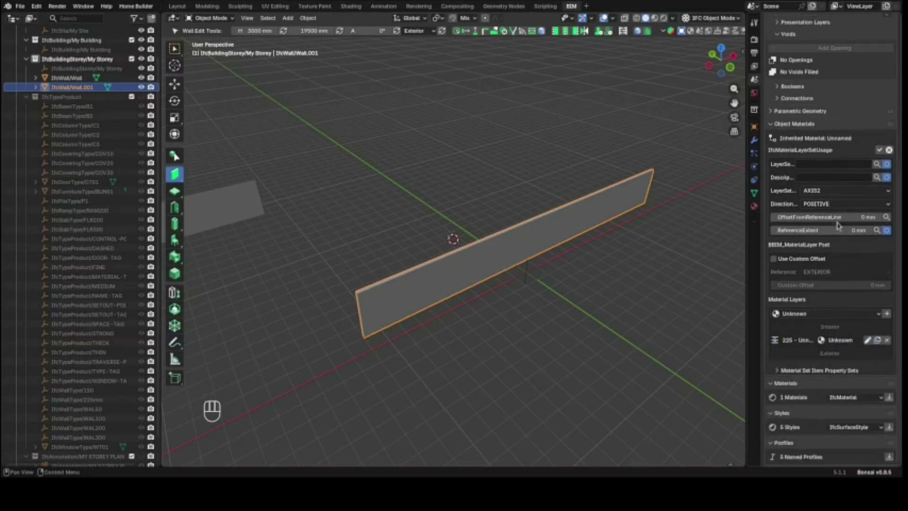
click(879, 150)
click(689, 253)
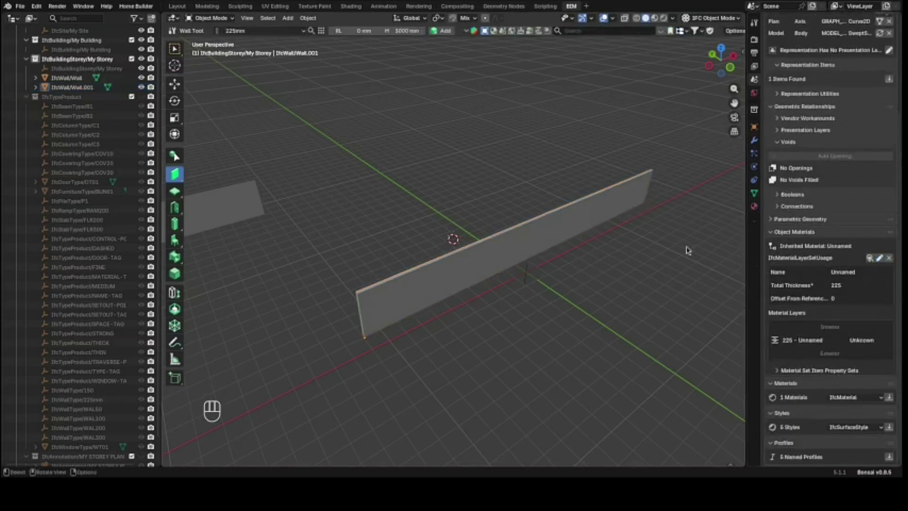
Step: Inspect the top face of the long wall up close and save the project
scroll(491, 296, up, 3)
scroll(490, 295, up, 4)
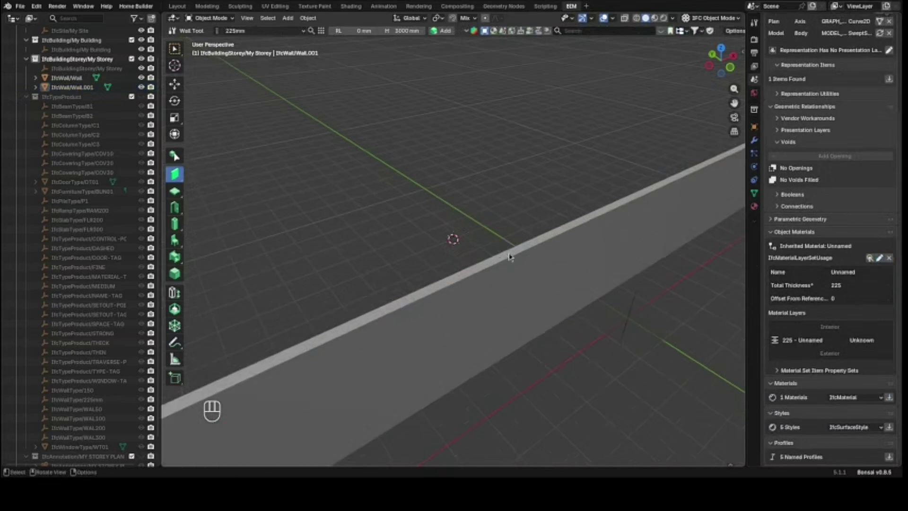
scroll(509, 257, down, 7)
click(569, 333)
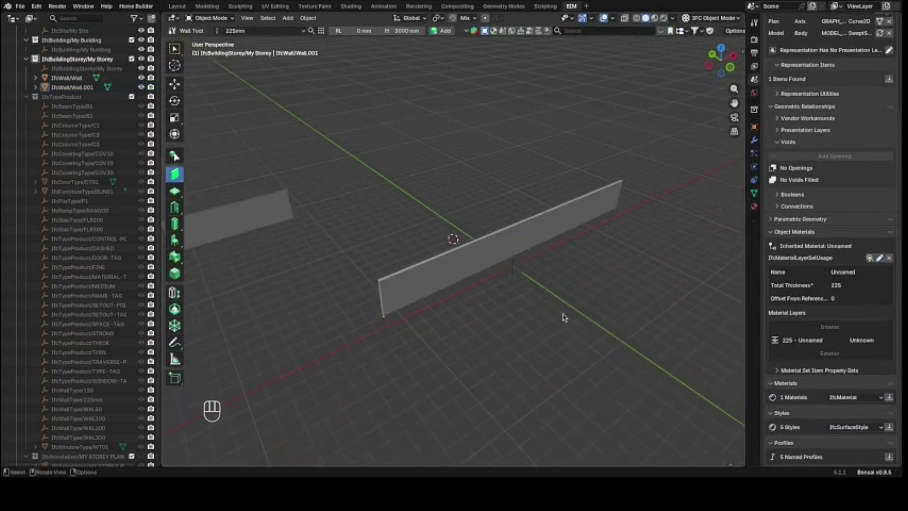
key(ctrl+s)
key(shift+a)
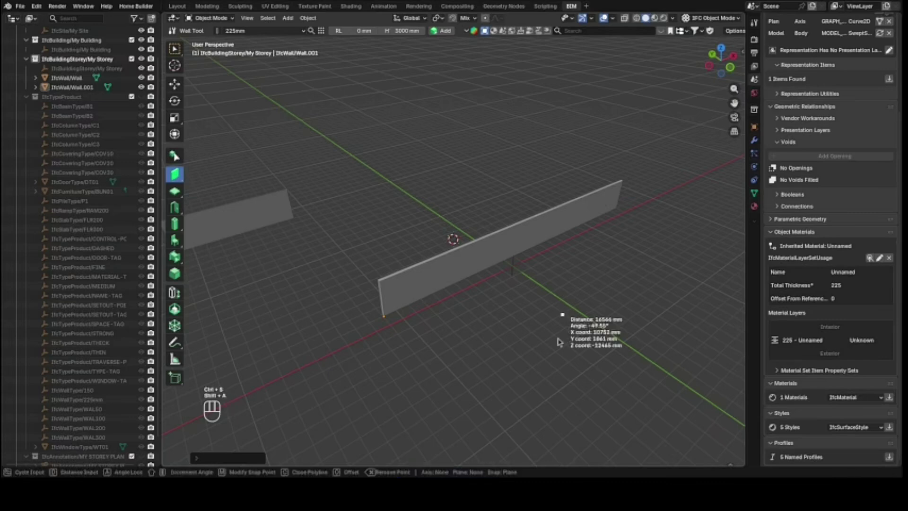
click(514, 338)
click(650, 273)
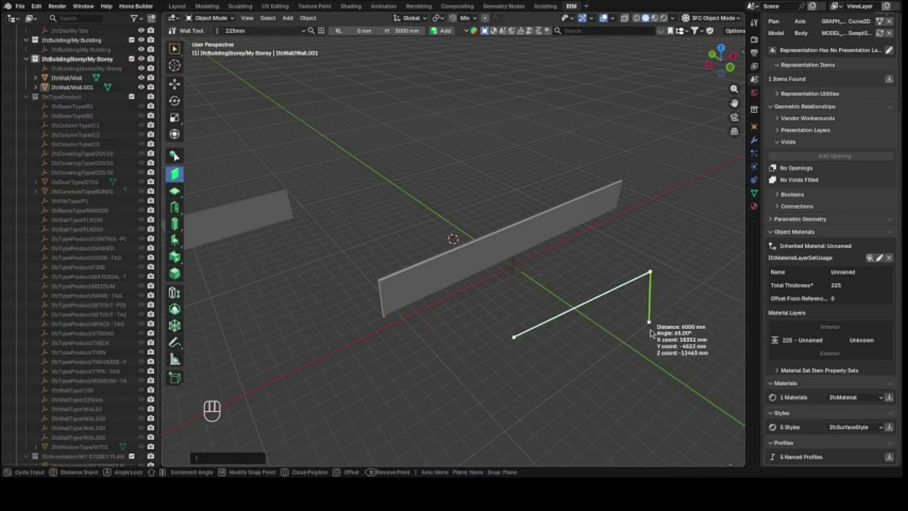
key(Escape)
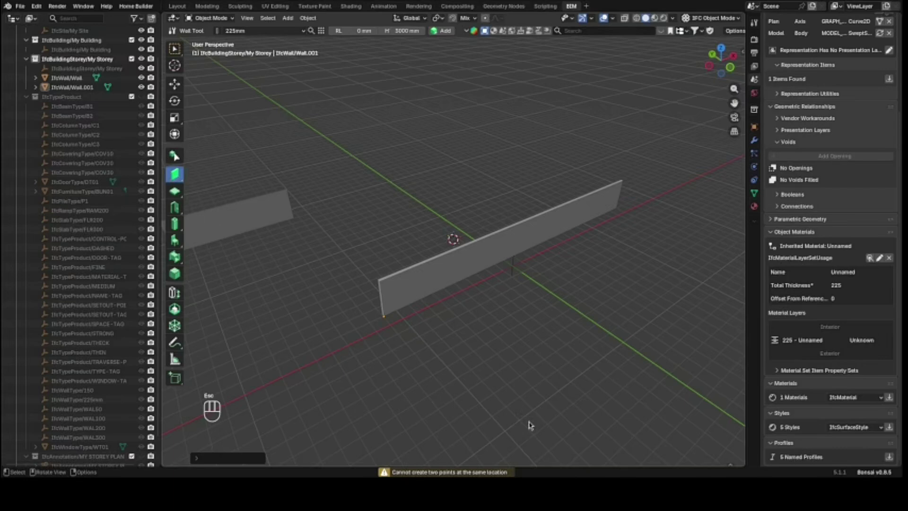
Step: Draw a short wall of the 225mm type about 8 m long in front of the long wall, parallel to the X axis
key(shift+a)
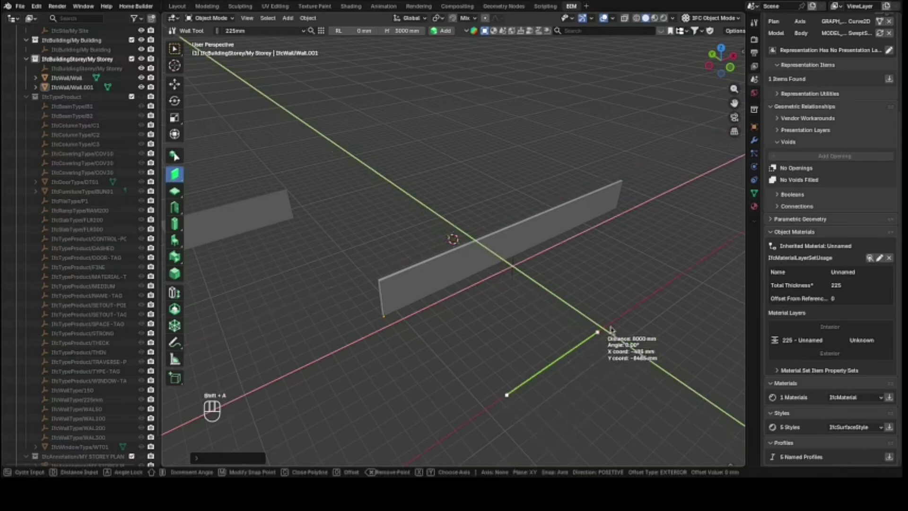
click(611, 326)
key(Return)
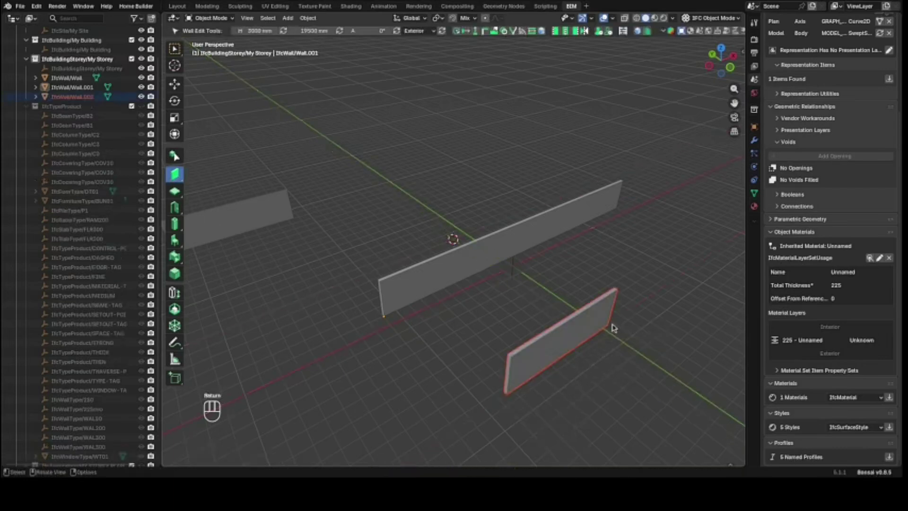
click(620, 229)
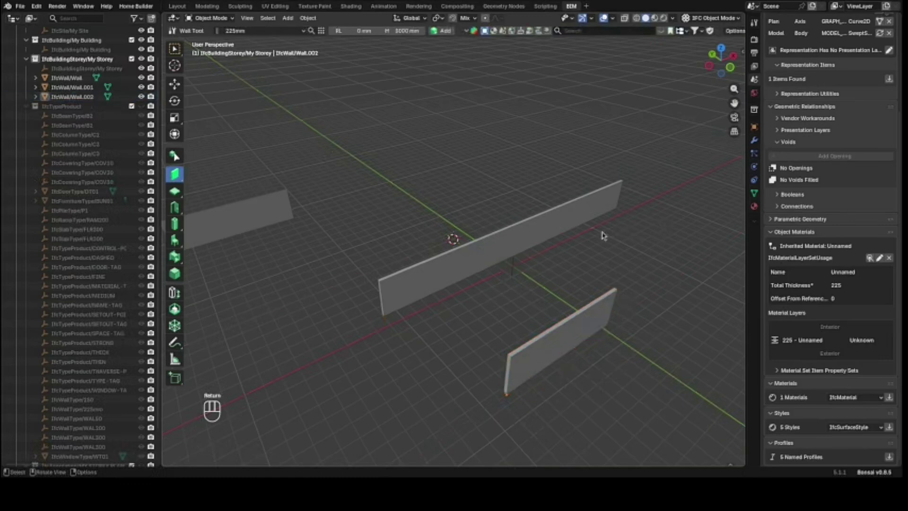
Step: Compare the material layer thickness of the short and long walls, and delete the short wall
click(579, 336)
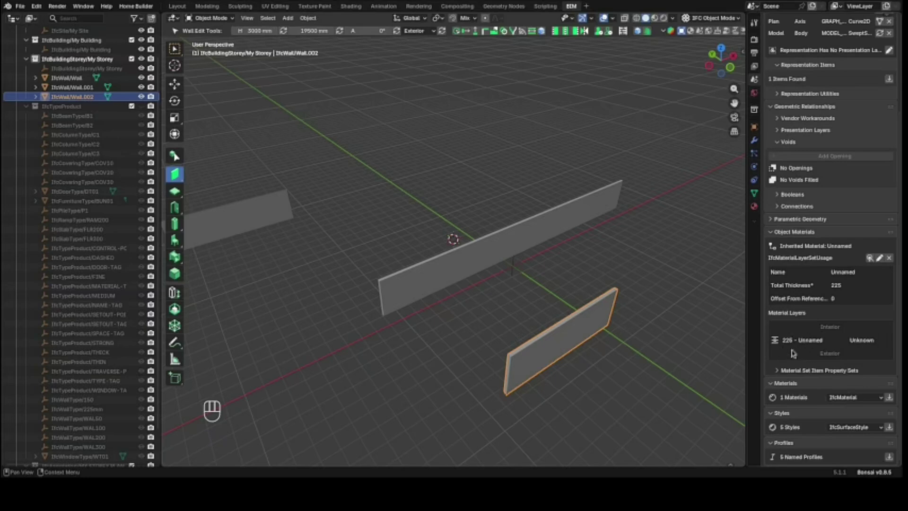
shift+click(508, 245)
shift+click(571, 348)
shift+click(552, 224)
shift+click(579, 317)
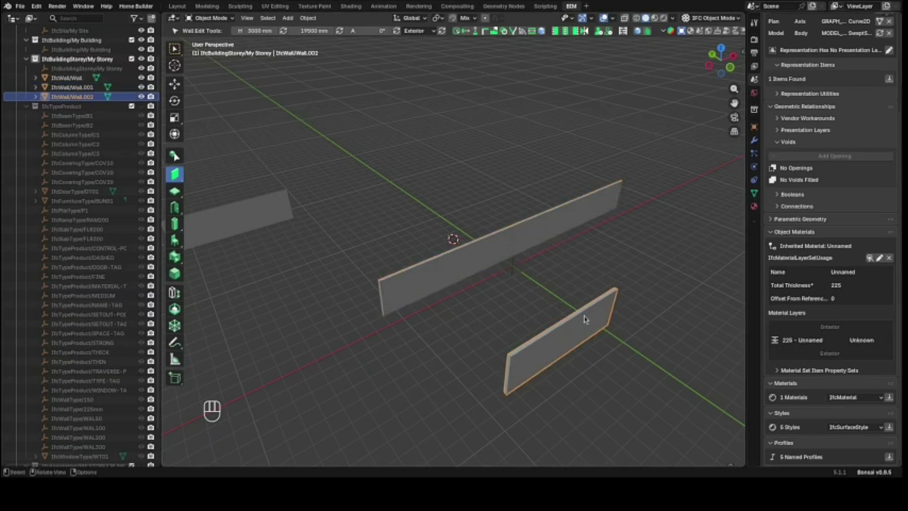
shift+click(558, 224)
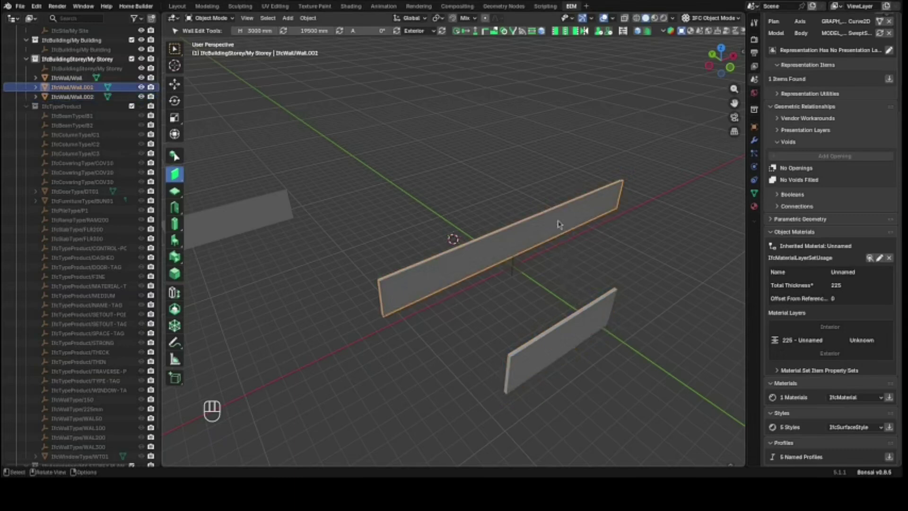
shift+click(594, 320)
key(Delete)
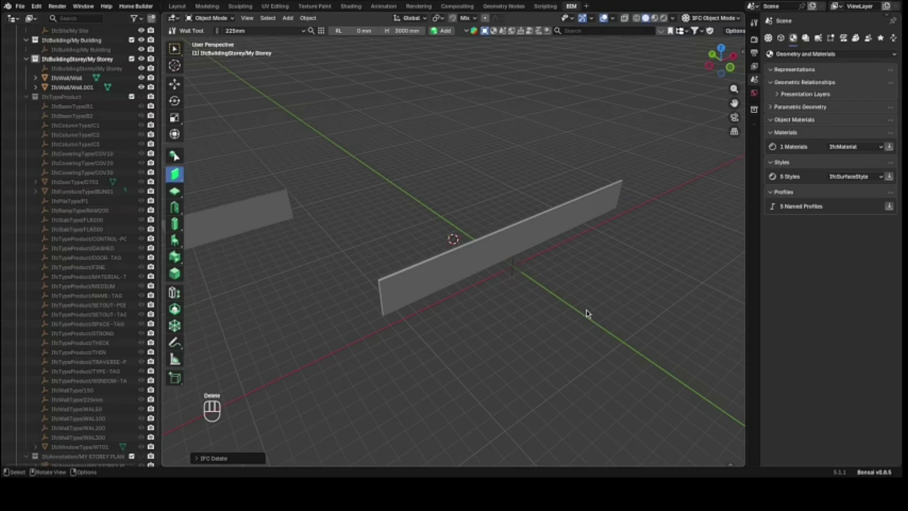
Step: Place a DT01 door in the long 225mm wall, about 2 m from the origin along X
drag(709, 75, 698, 90)
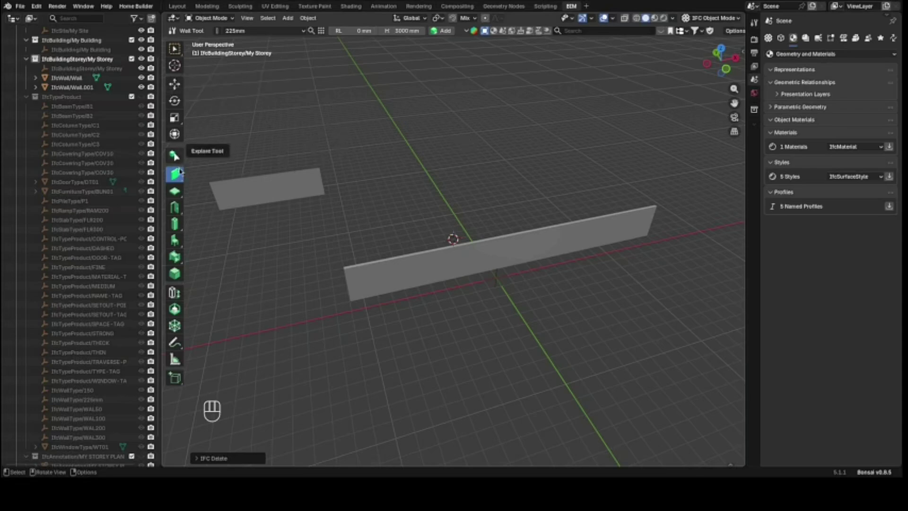
click(175, 207)
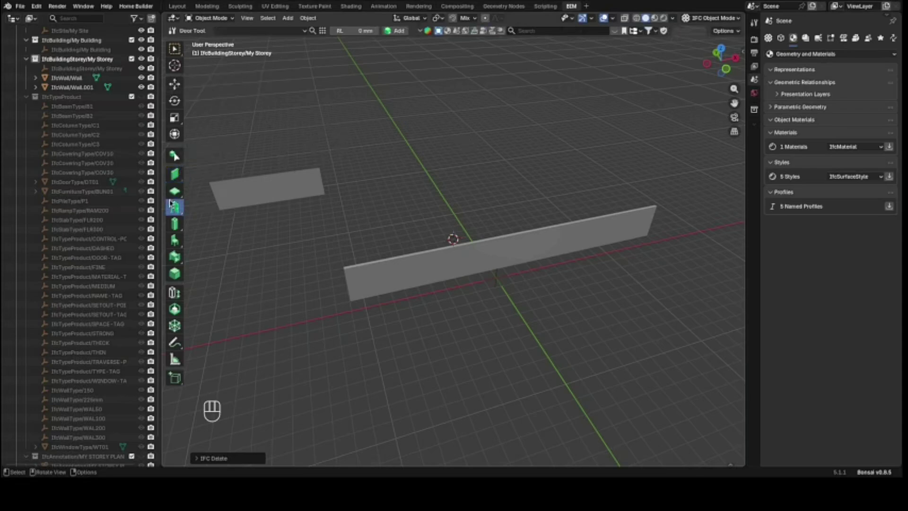
click(292, 31)
click(274, 58)
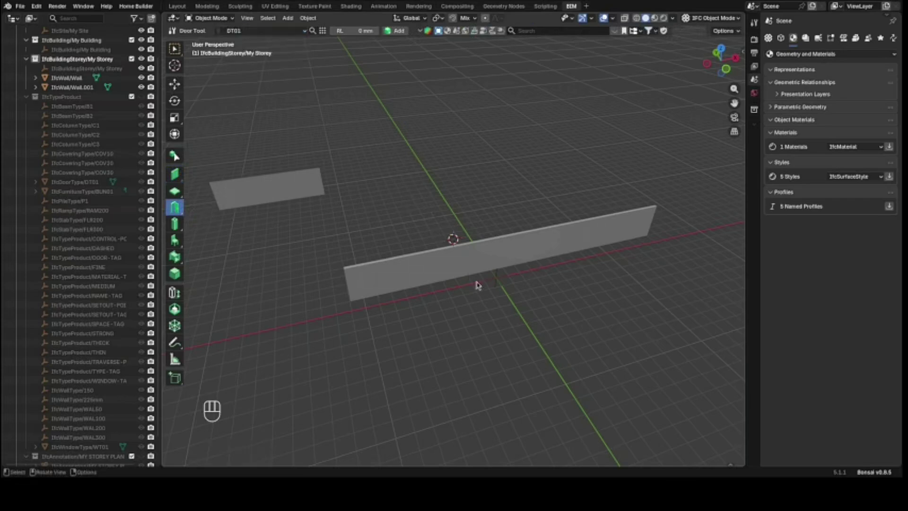
key(shift+a)
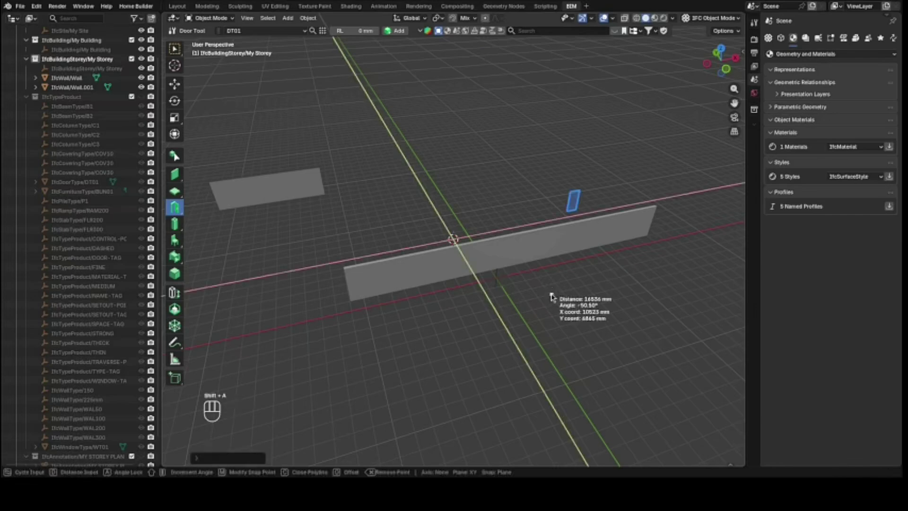
click(516, 253)
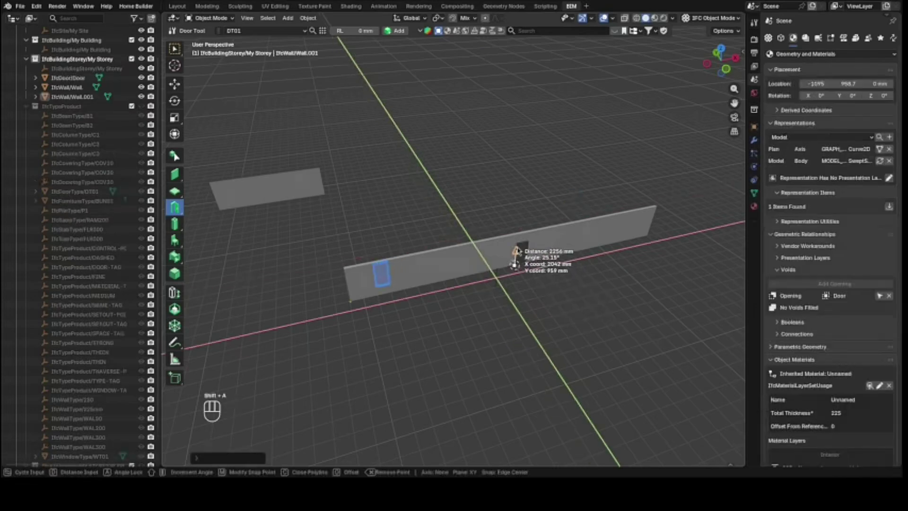
key(Escape)
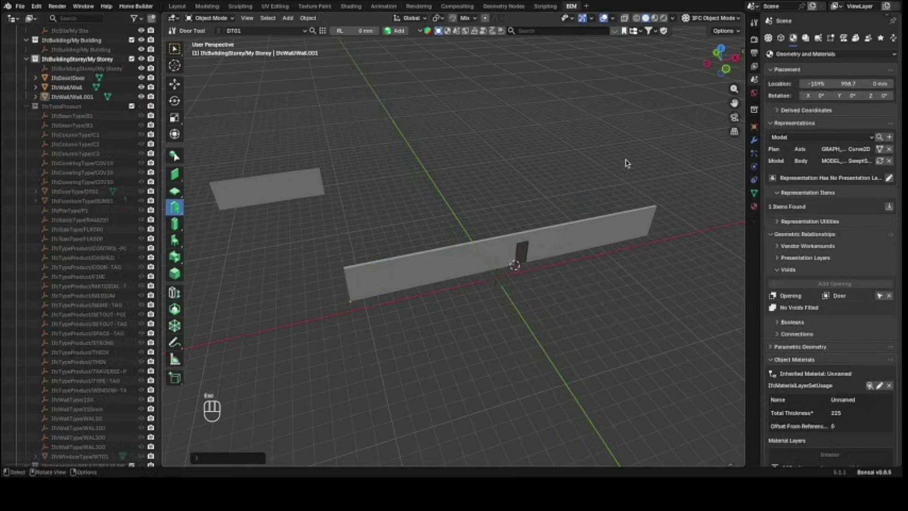
Step: Open the MY STOREY PLAN drawing view and examine how the door and walls appear in plan
click(806, 40)
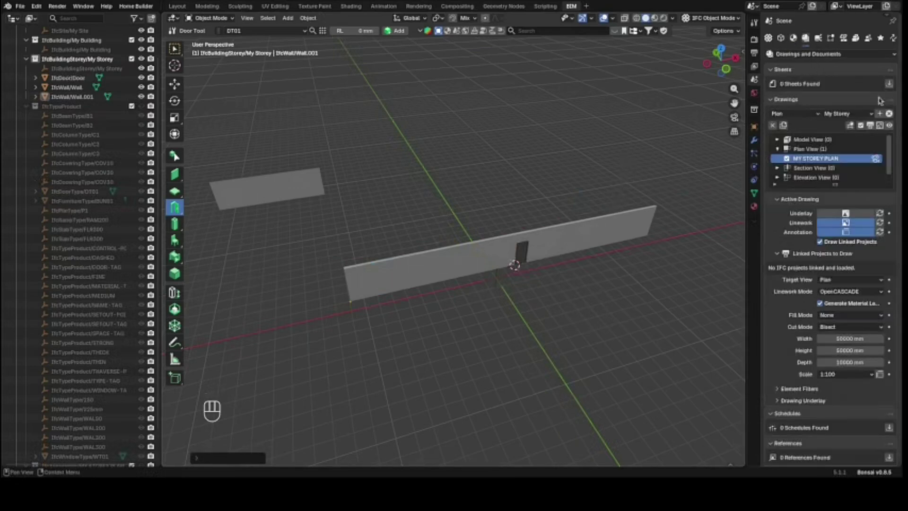
click(877, 160)
scroll(537, 314, up, 5)
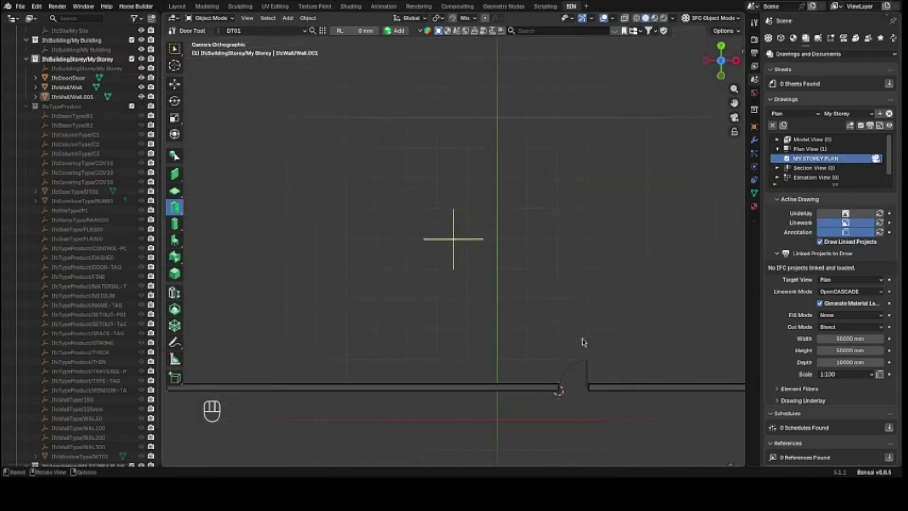
scroll(606, 354, down, 1)
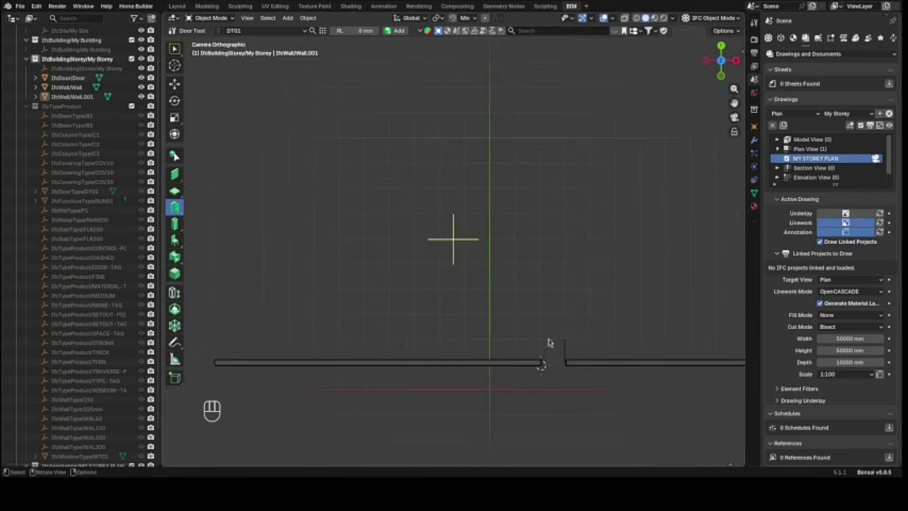
scroll(568, 300, down, 4)
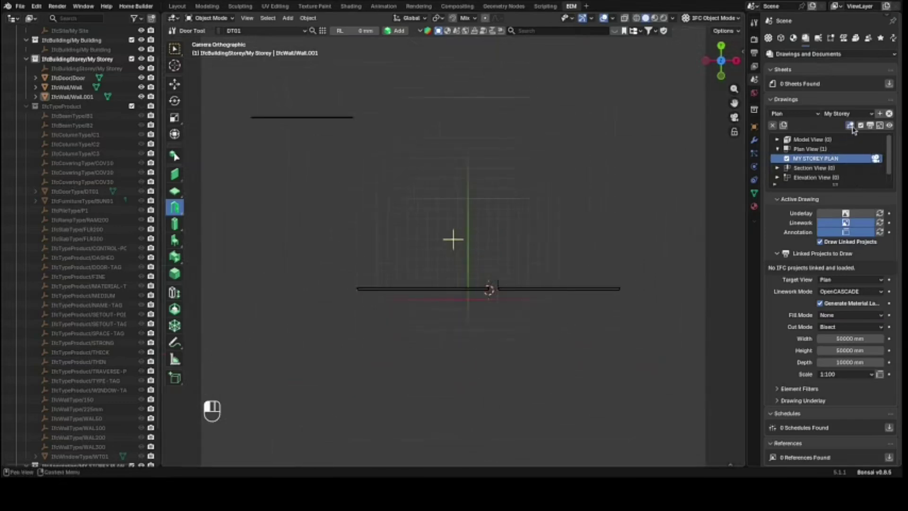
Step: Return from the plan to a 3D view facing the door and select the long 225mm wall
drag(713, 79, 668, 137)
scroll(572, 225, down, 8)
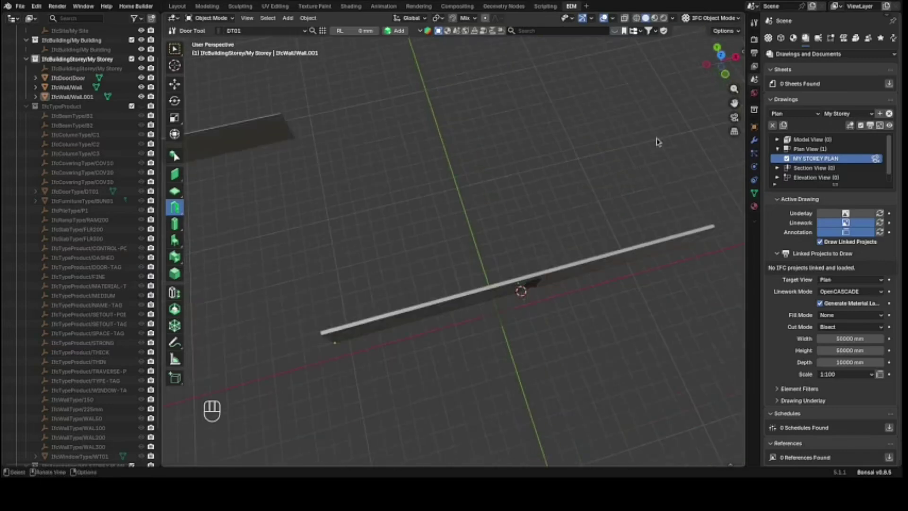
drag(719, 76, 725, 59)
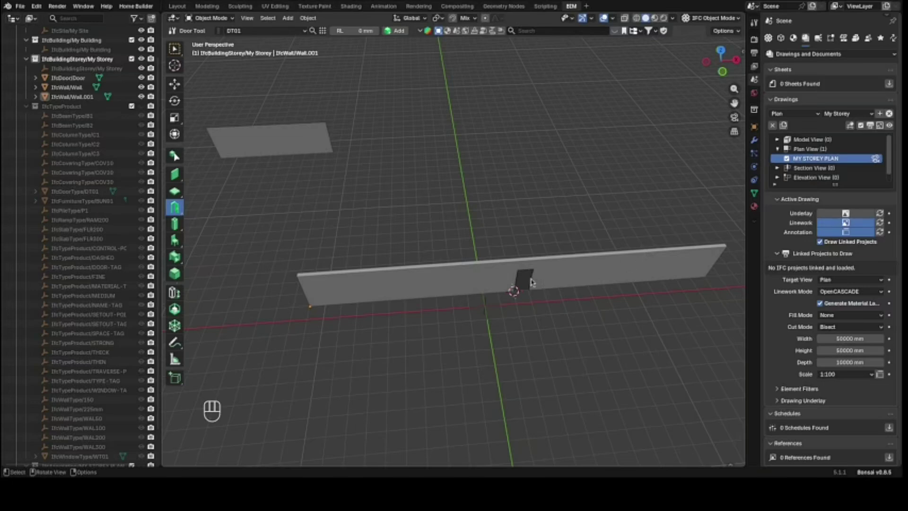
scroll(525, 284, up, 2)
scroll(559, 294, down, 2)
scroll(576, 303, up, 1)
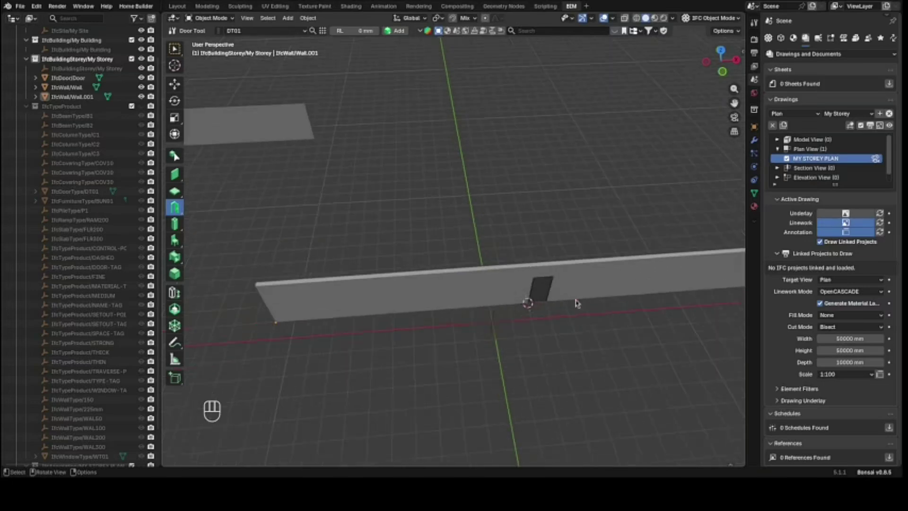
click(597, 285)
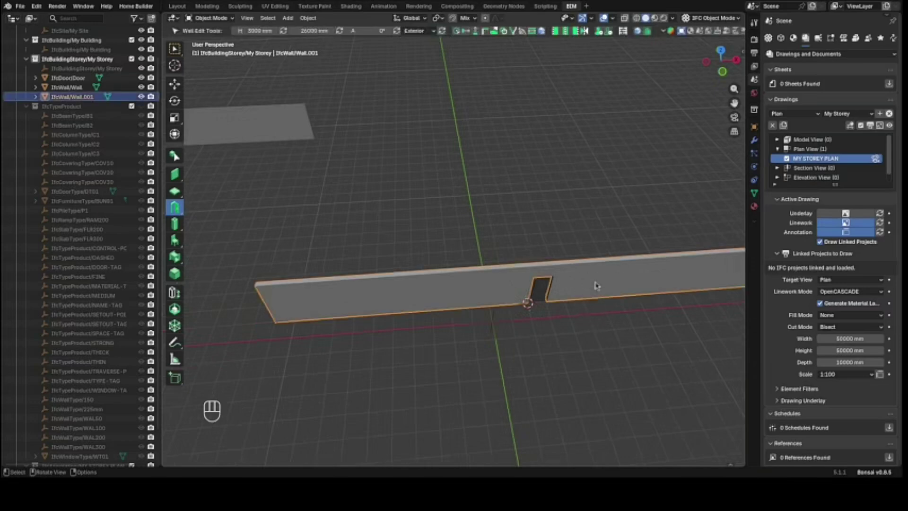
Step: Open the long wall's geometry and materials properties and examine the voids listed under its geometric relationships
click(793, 39)
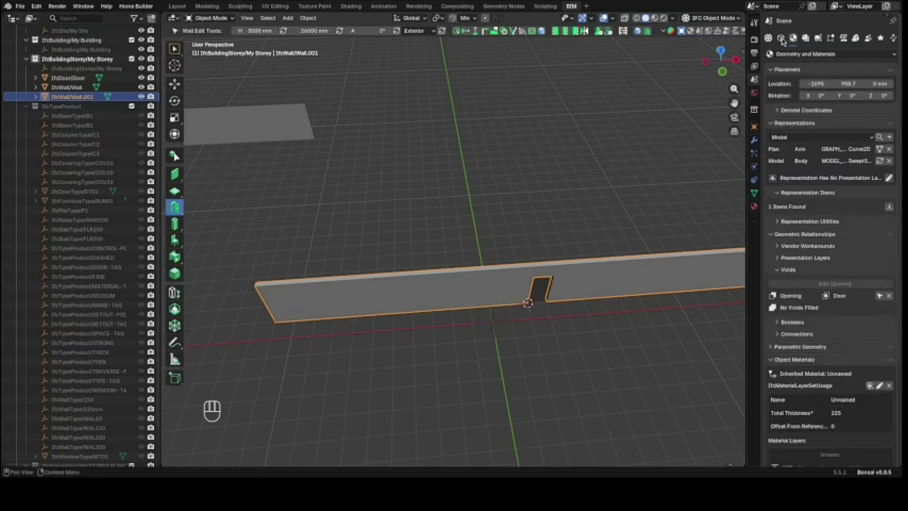
click(774, 235)
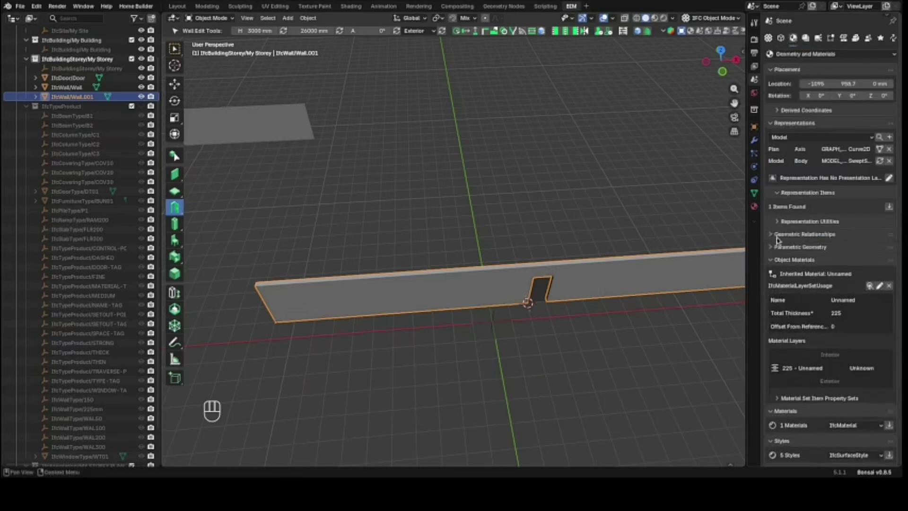
click(772, 234)
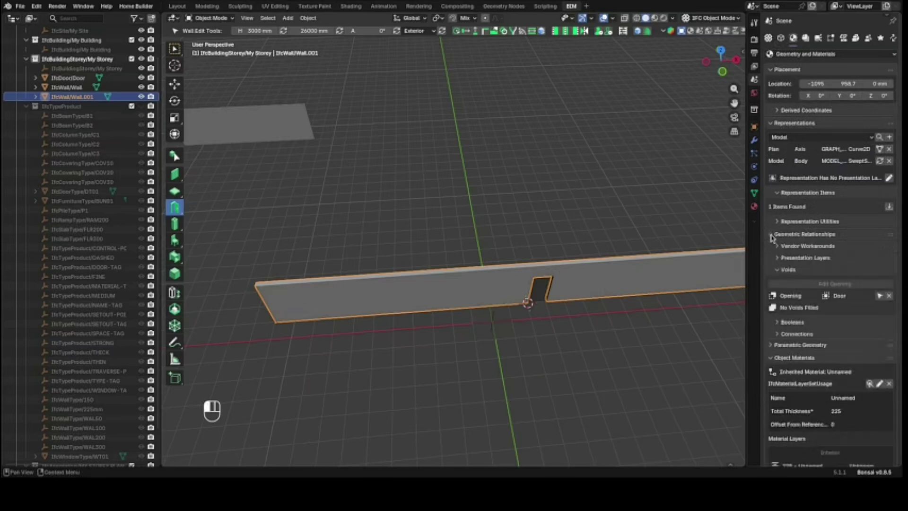
click(786, 270)
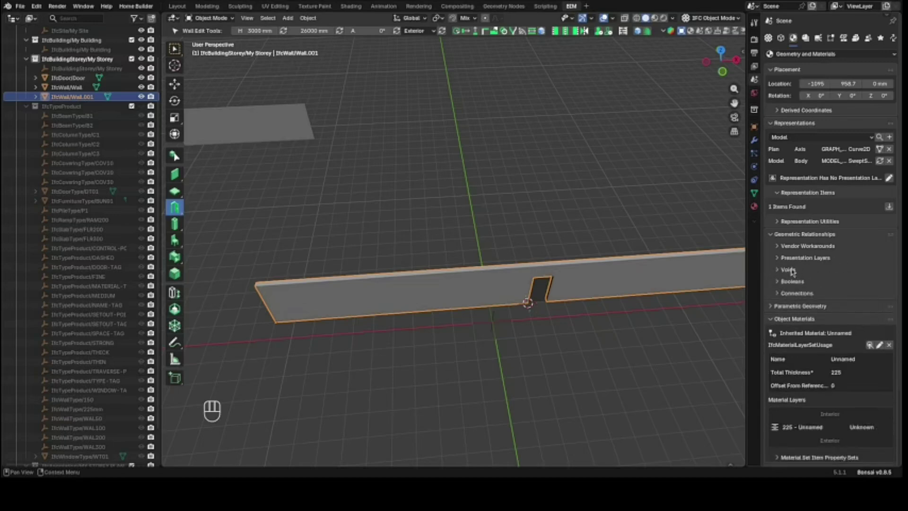
click(789, 271)
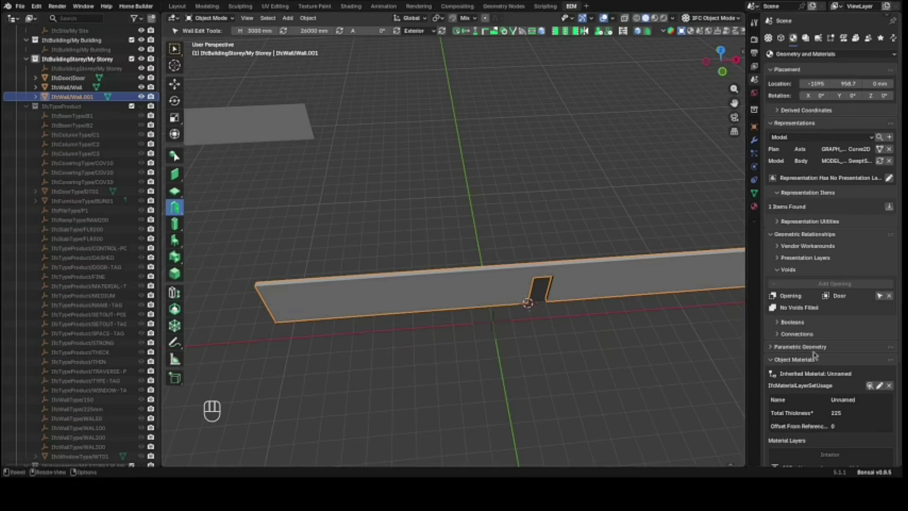
Step: Remove the door's opening from the long wall, then undo the removal
click(890, 297)
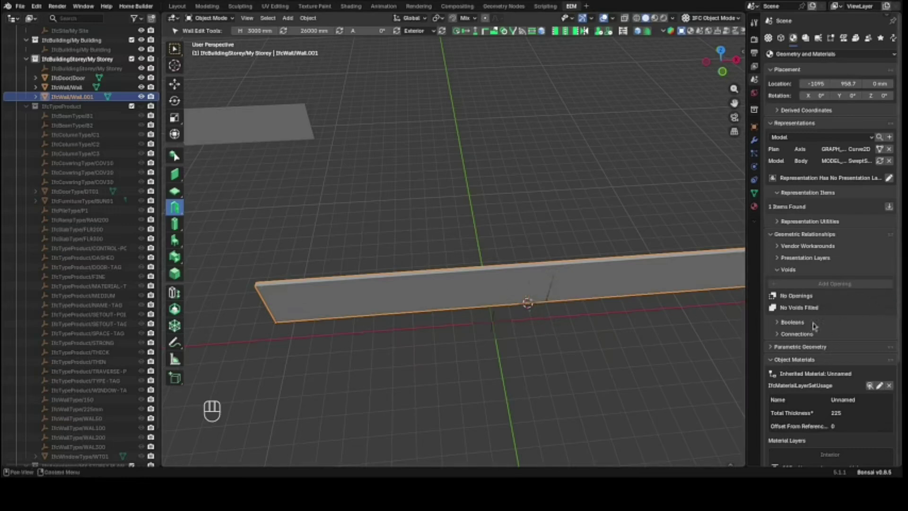
click(548, 297)
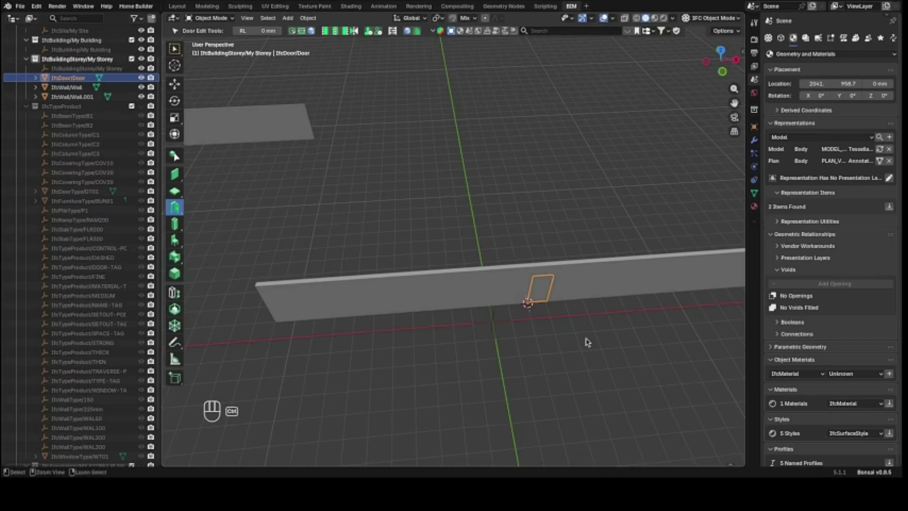
key(ctrl+z)
key(ctrl+z)
key(ctrl+z)
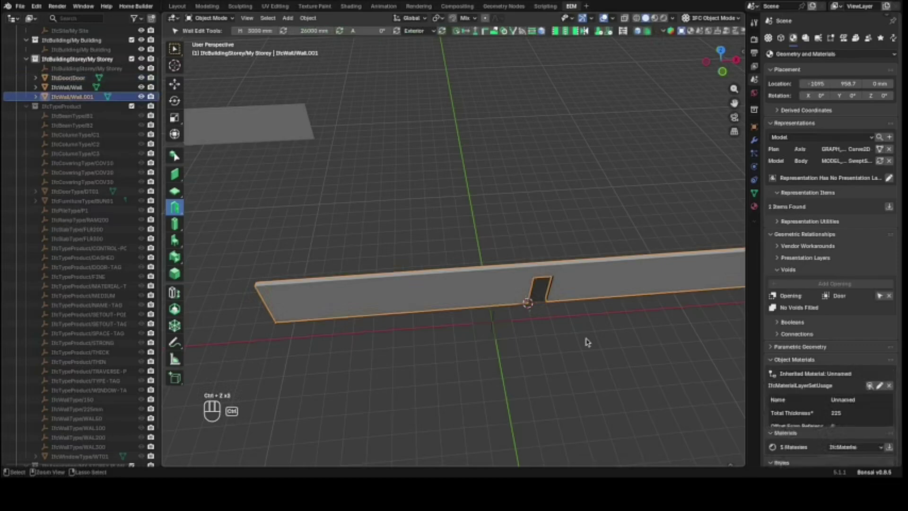
scroll(613, 236, down, 1)
scroll(624, 246, up, 1)
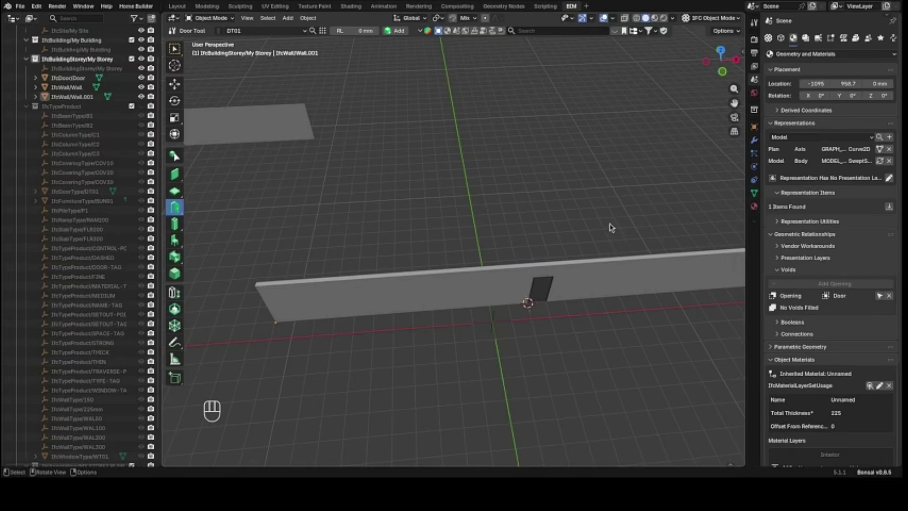
Step: Add a mesh plane at the 3D cursor beside the door with the Select tool active
drag(720, 66, 721, 30)
scroll(541, 215, down, 2)
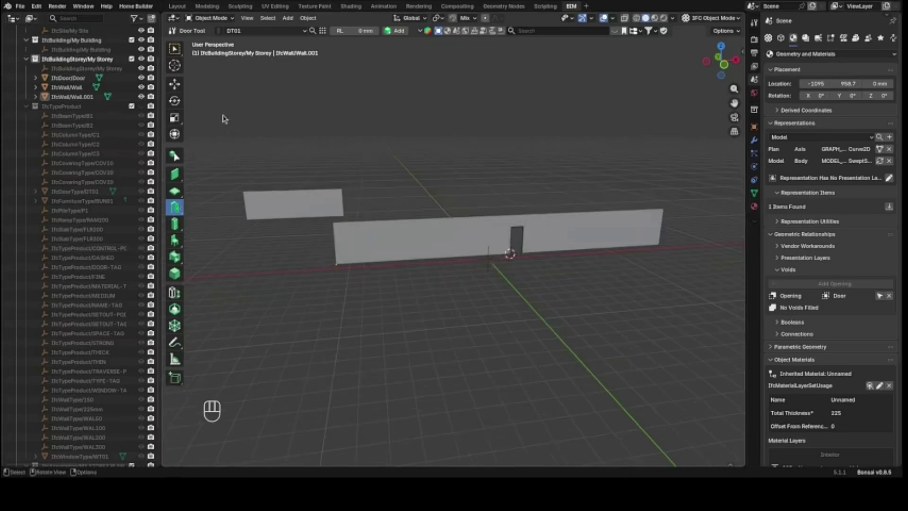
click(175, 49)
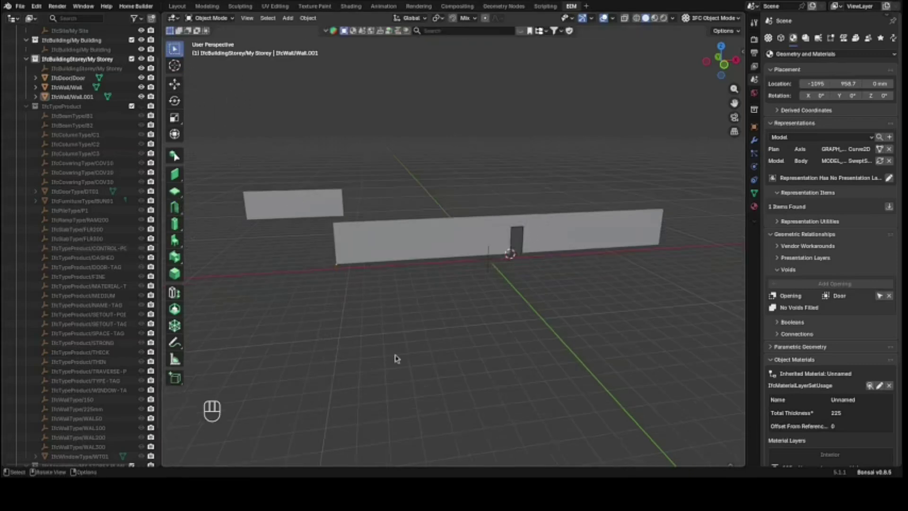
key(shift+a)
mouse_move(385, 281)
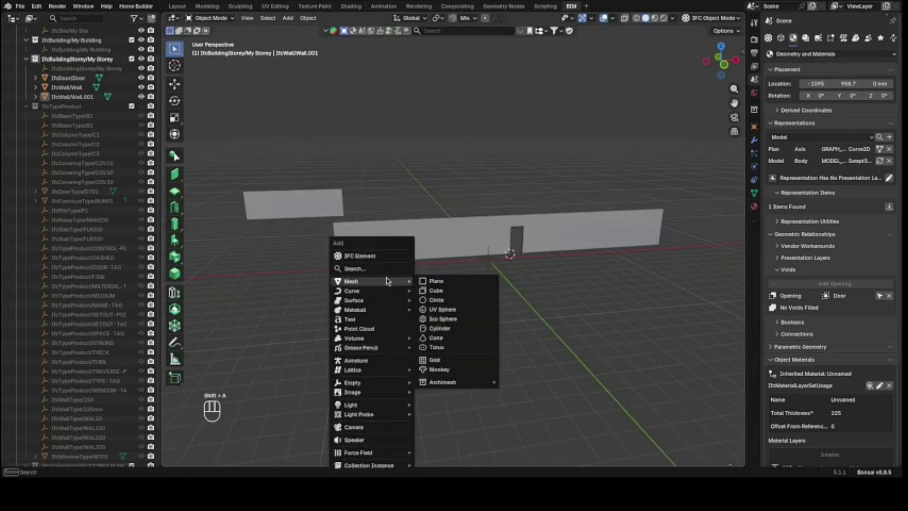
click(435, 281)
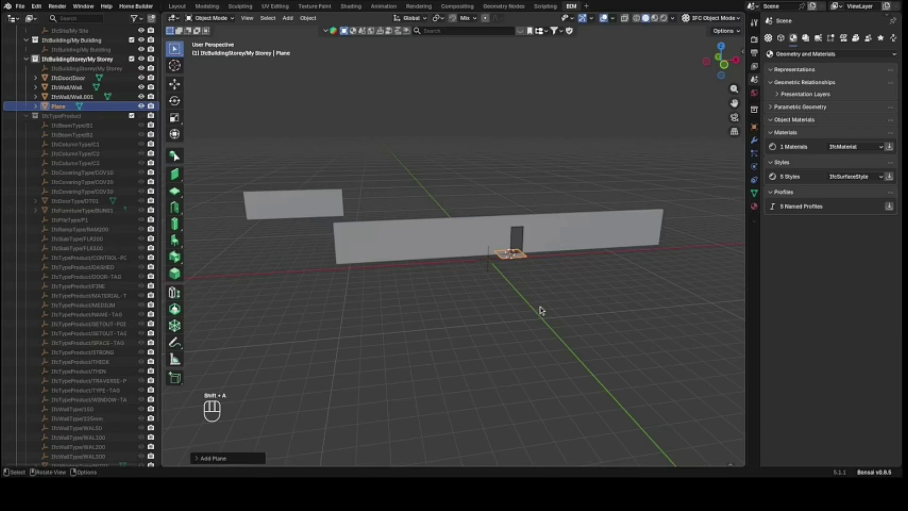
Step: Rotate the plane 90° about the global X axis and move it along X to a blank stretch of wall beside the door
key(r)
key(x)
key(9)
key(0)
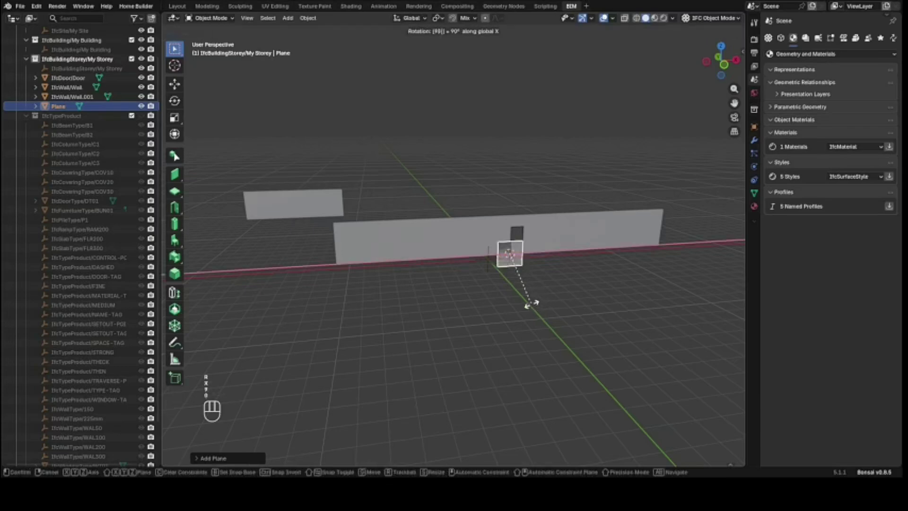
click(532, 306)
key(g)
key(y)
key(x)
click(466, 298)
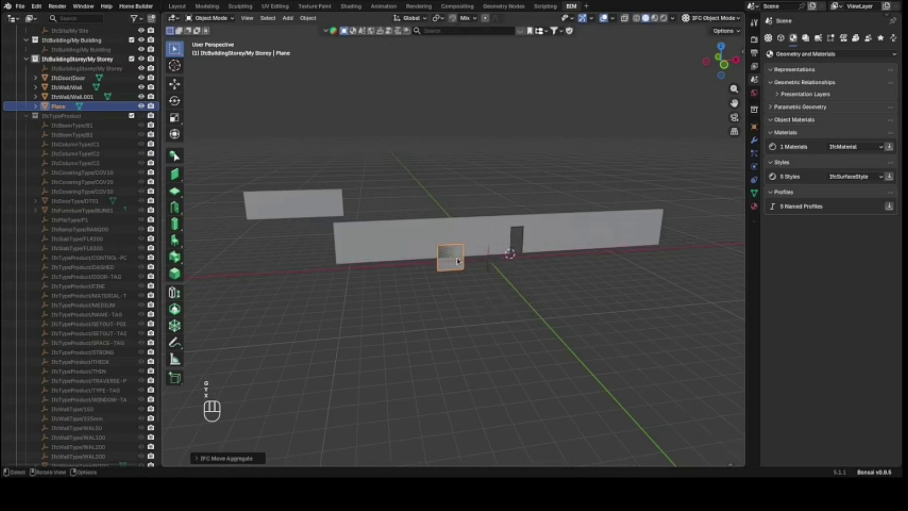
Step: Extrude the plane's top edge upward along Z by about 0.8 m
scroll(458, 262, up, 5)
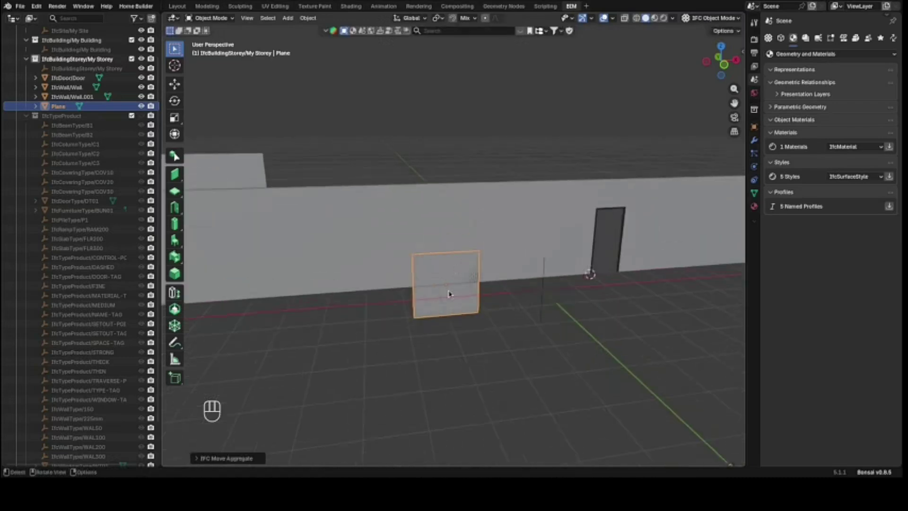
key(Tab)
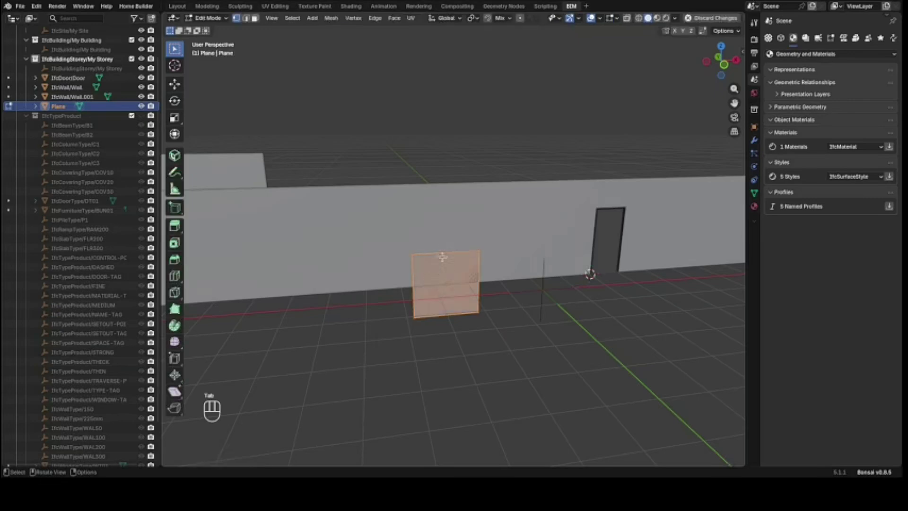
key(2)
click(446, 269)
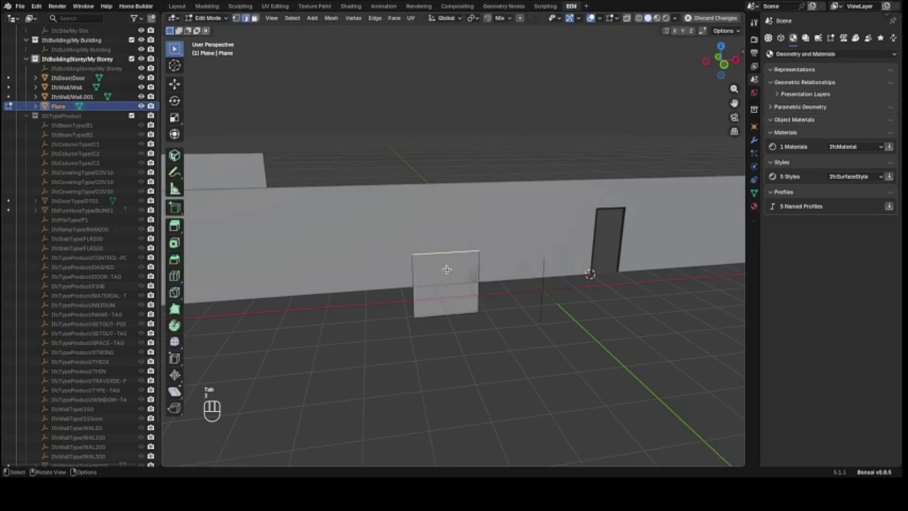
key(e)
key(z)
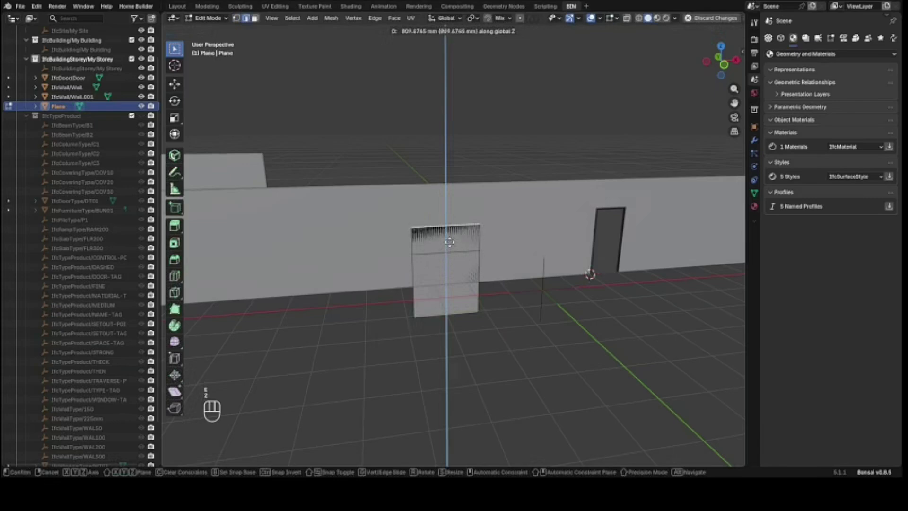
click(450, 240)
Step: Merge the two top vertices at their center to form a gable point
key(1)
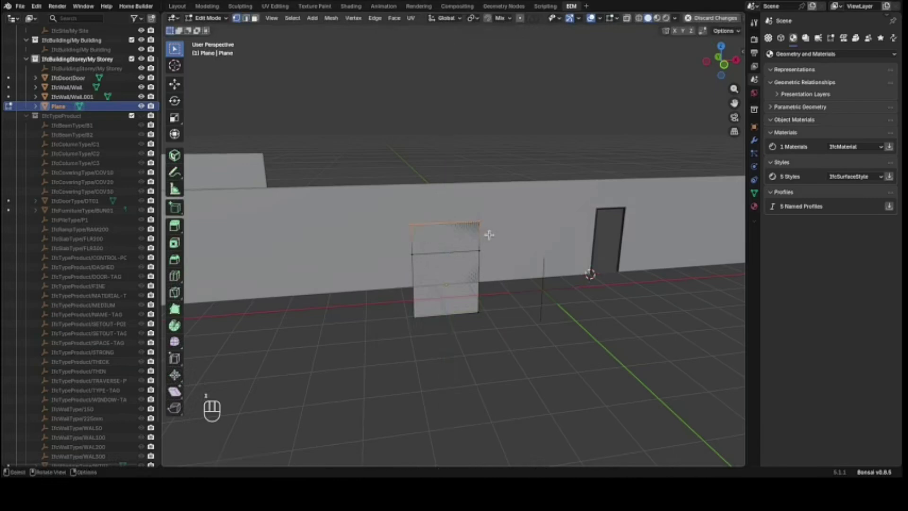
key(m)
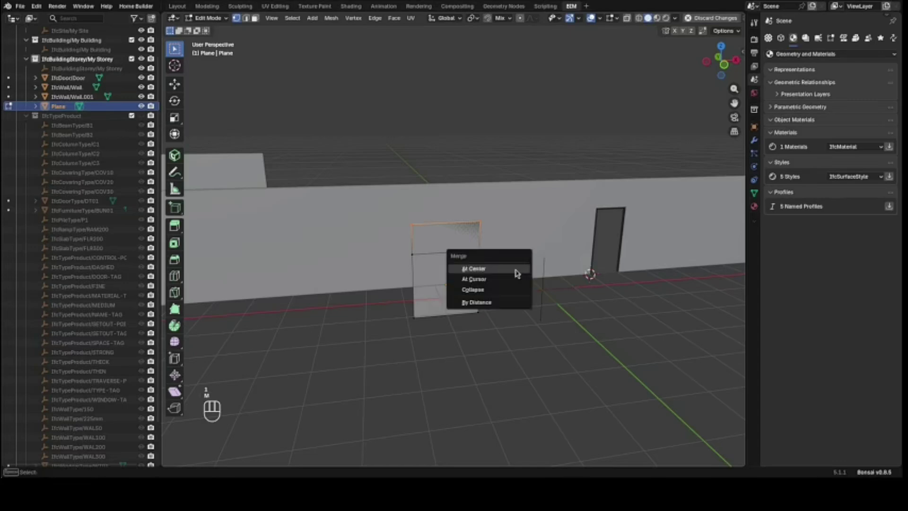
click(514, 266)
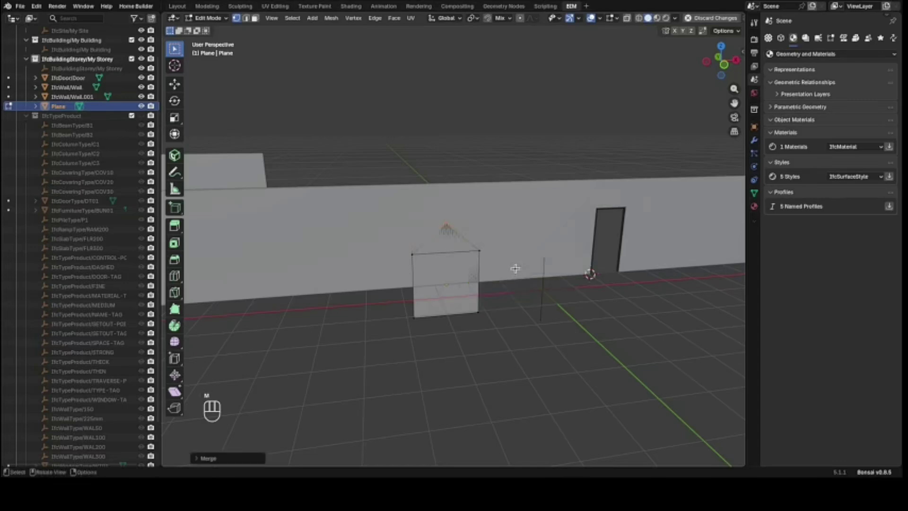
Step: Raise the bottom edge of the gabled shape along Z by about 0.8 m and return to Object Mode
key(2)
click(433, 316)
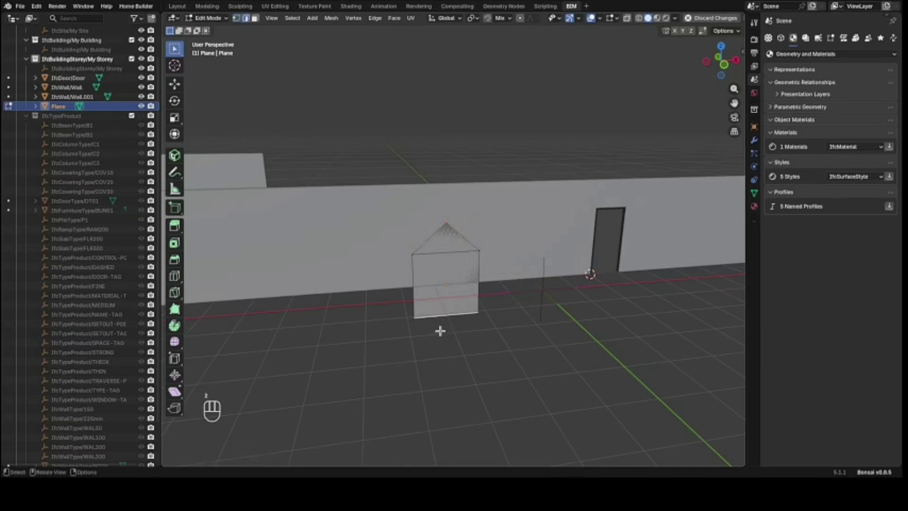
key(g)
key(z)
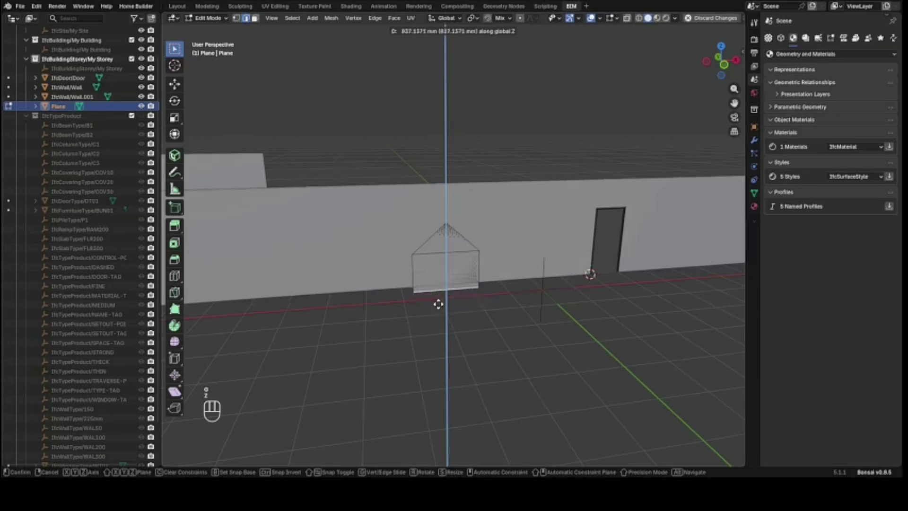
click(439, 304)
key(Tab)
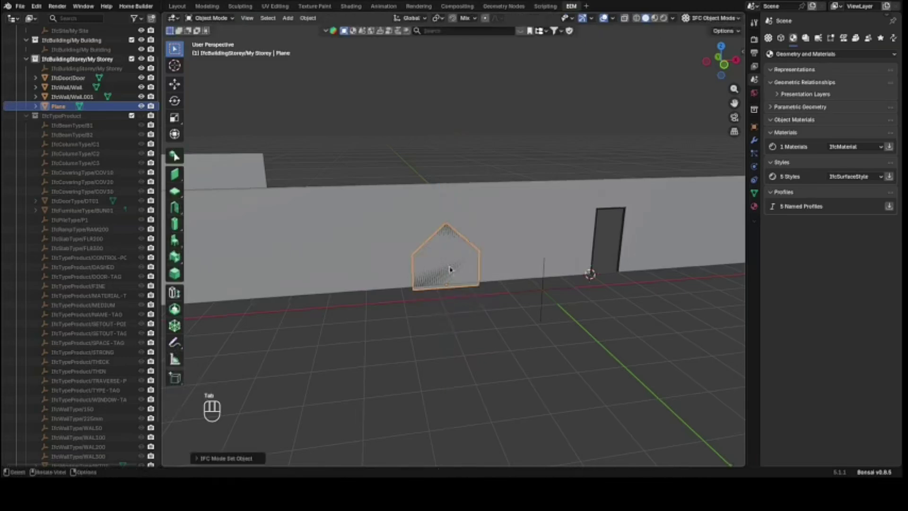
Step: Add a Solidify modifier to the gabled plane with a thickness of 600 mm
click(754, 140)
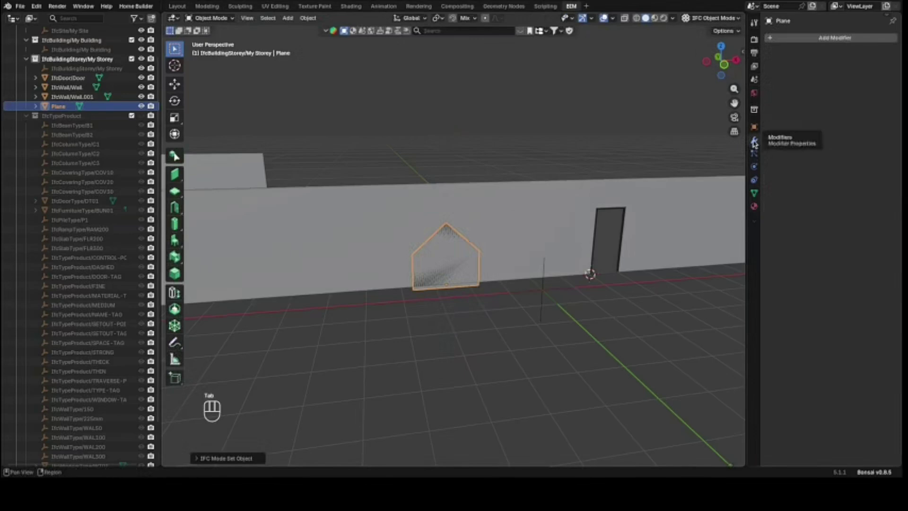
click(832, 38)
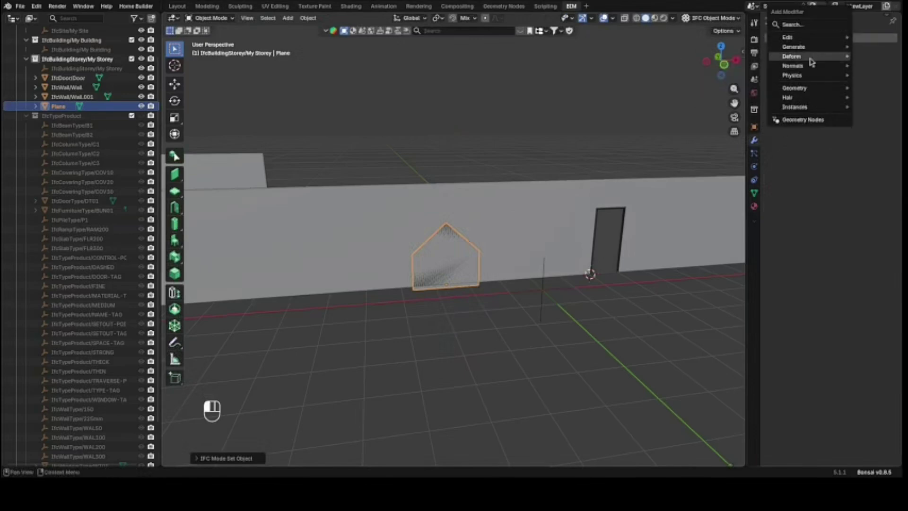
mouse_move(815, 51)
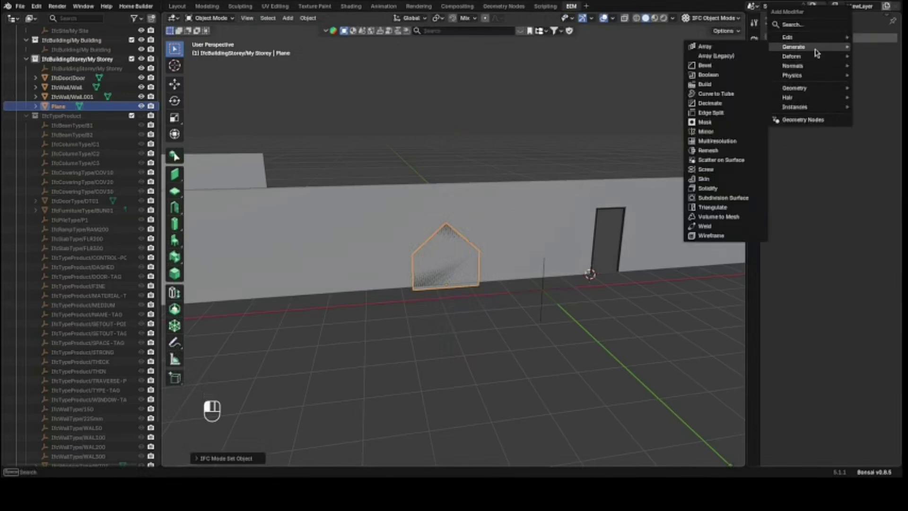
click(709, 189)
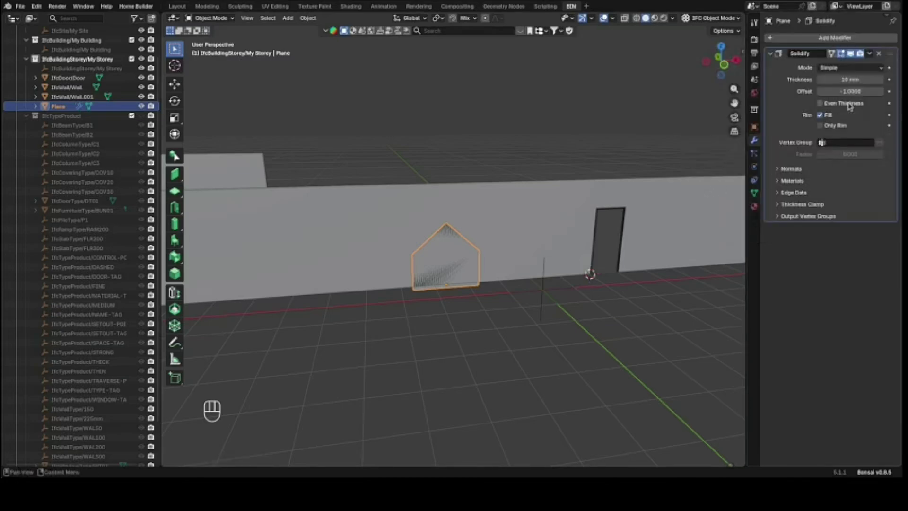
click(855, 78)
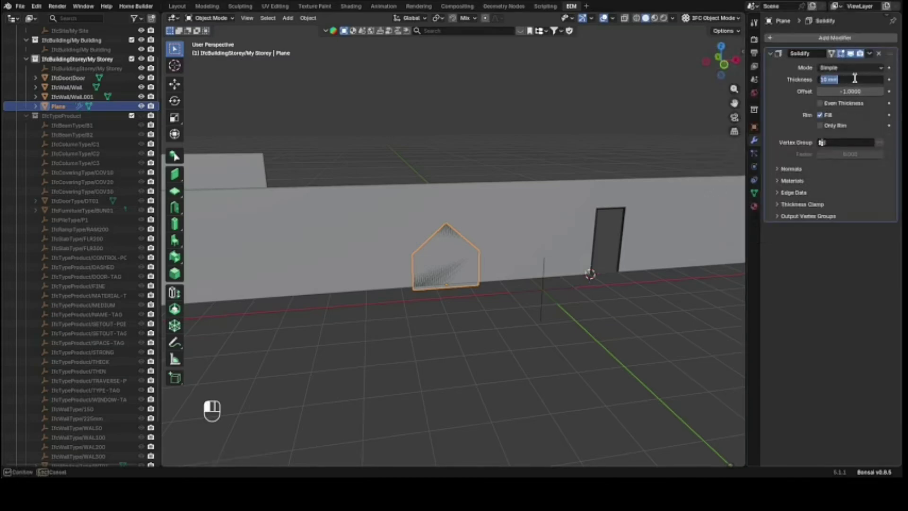
text(400)
key(Return)
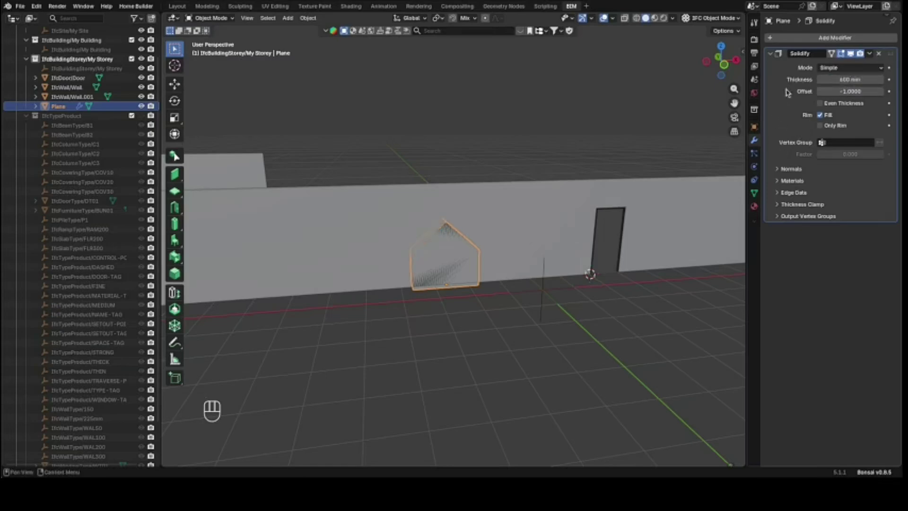
Step: Move the solidified gable shape along Y so that it passes through both faces of the long wall, and deselect it
drag(720, 61, 653, 220)
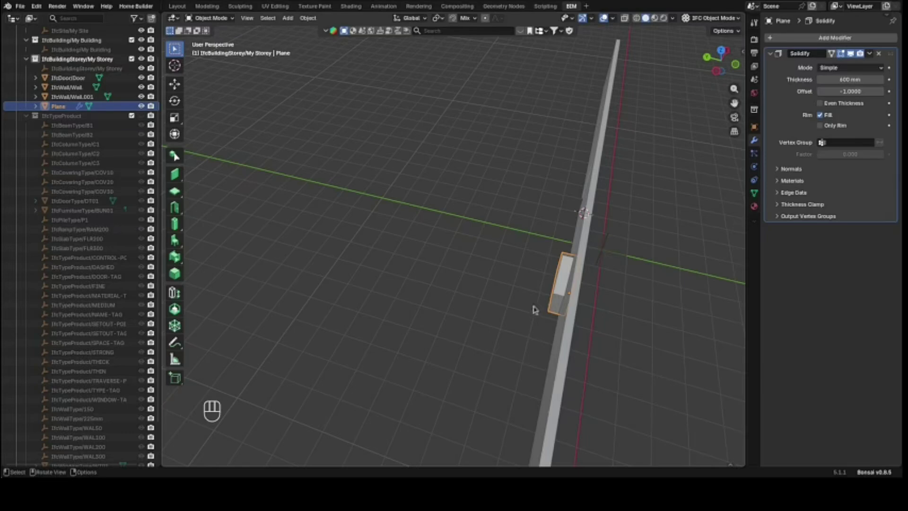
key(g)
key(y)
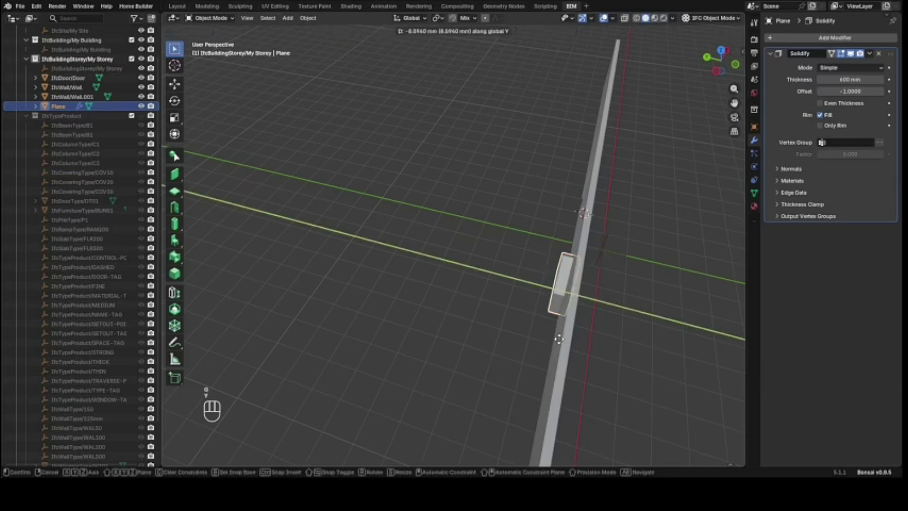
click(563, 338)
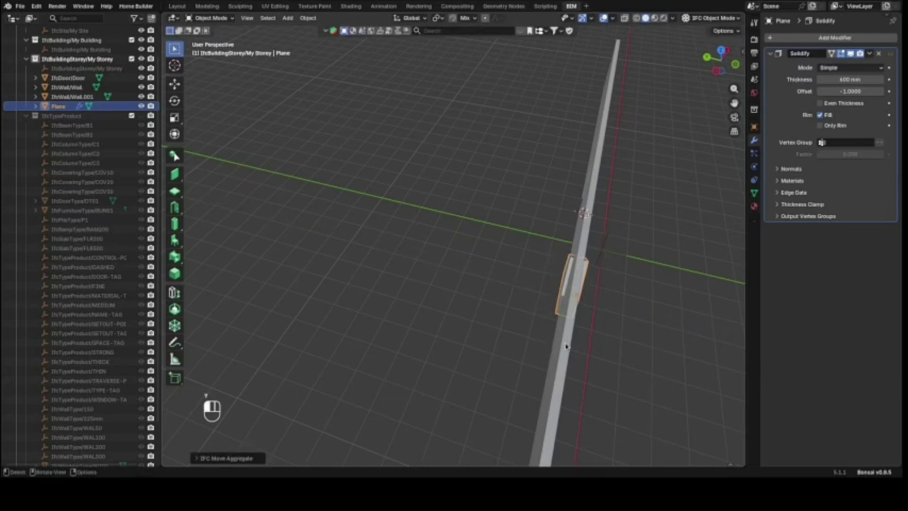
click(634, 280)
drag(732, 77, 720, 70)
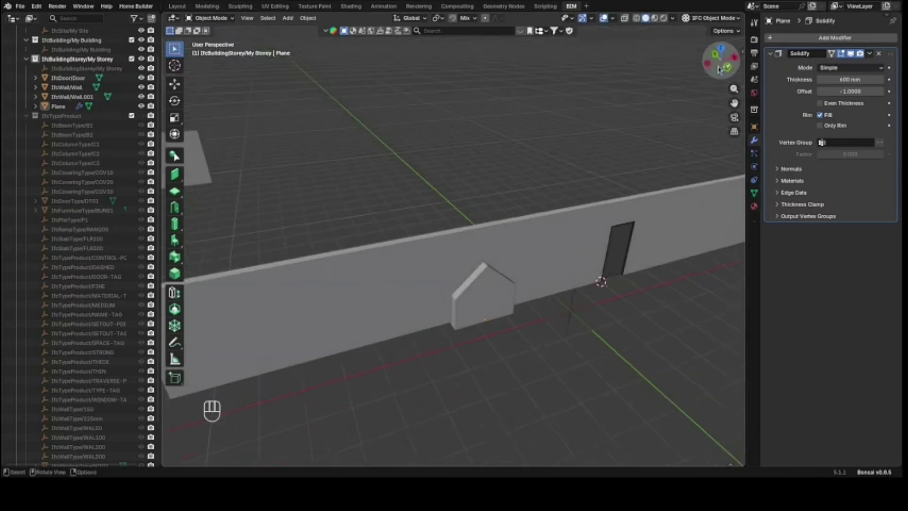
Step: Assign the IFC class IfcOpeningElement from the IfcFeatureElement products to the gabled plane, with predefined type OPENING
click(486, 297)
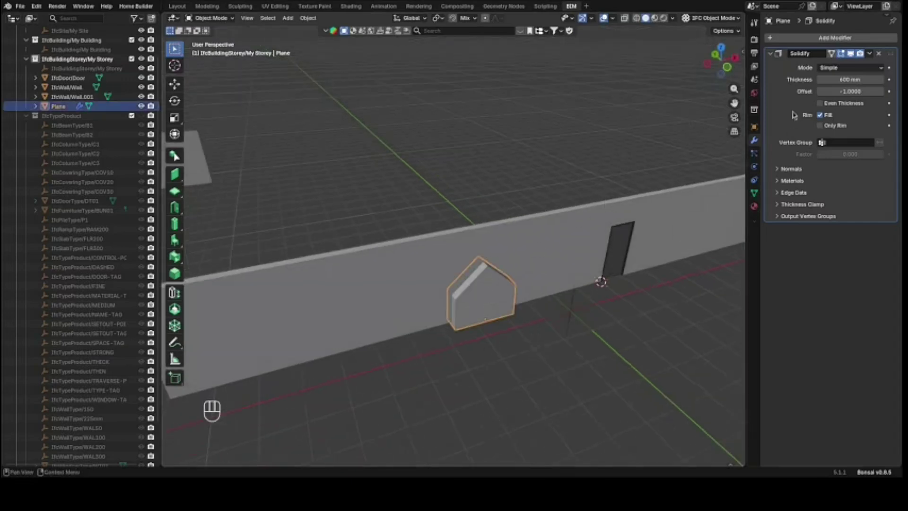
click(755, 81)
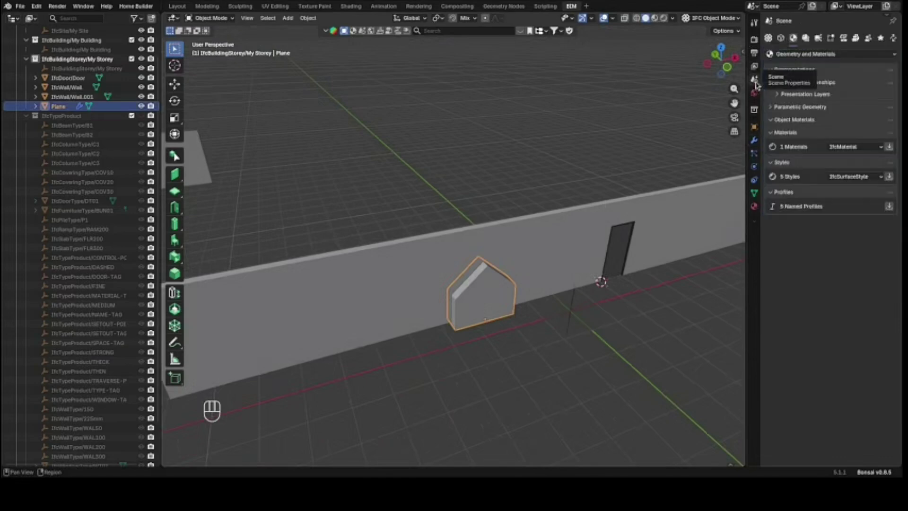
click(780, 39)
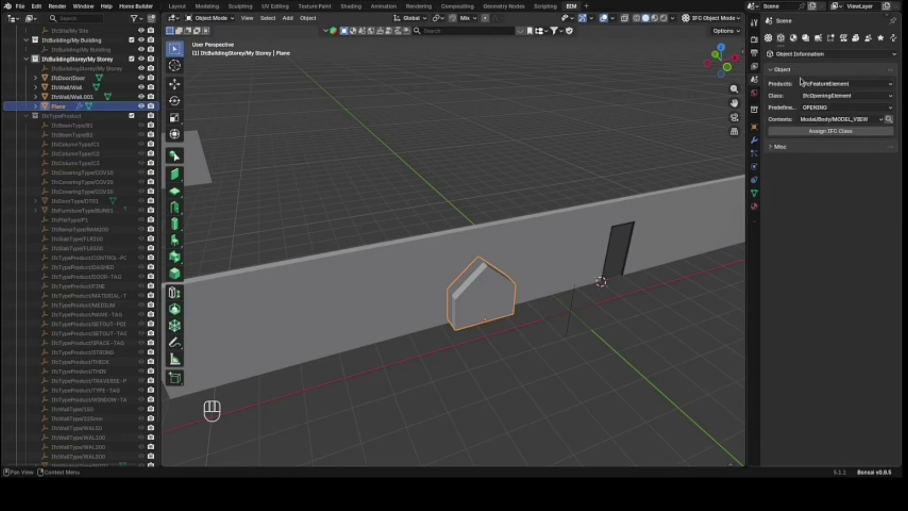
click(840, 84)
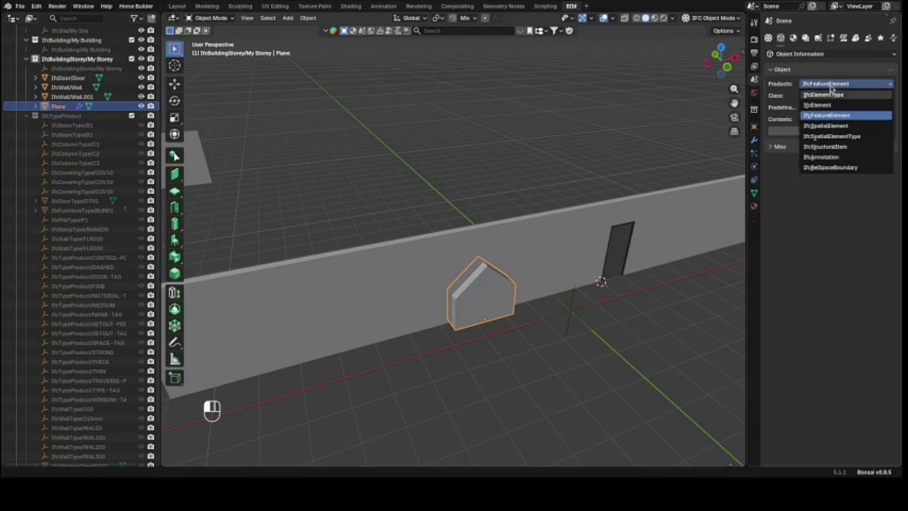
click(841, 113)
click(838, 132)
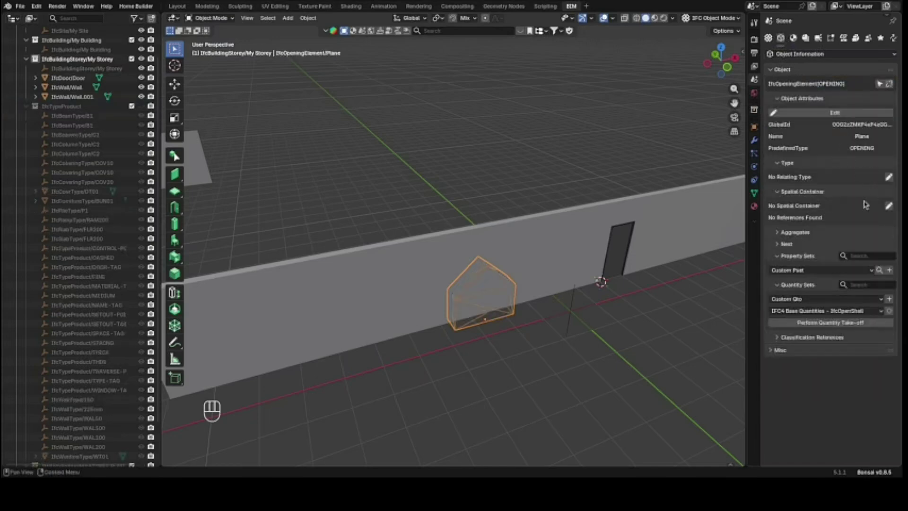
click(500, 377)
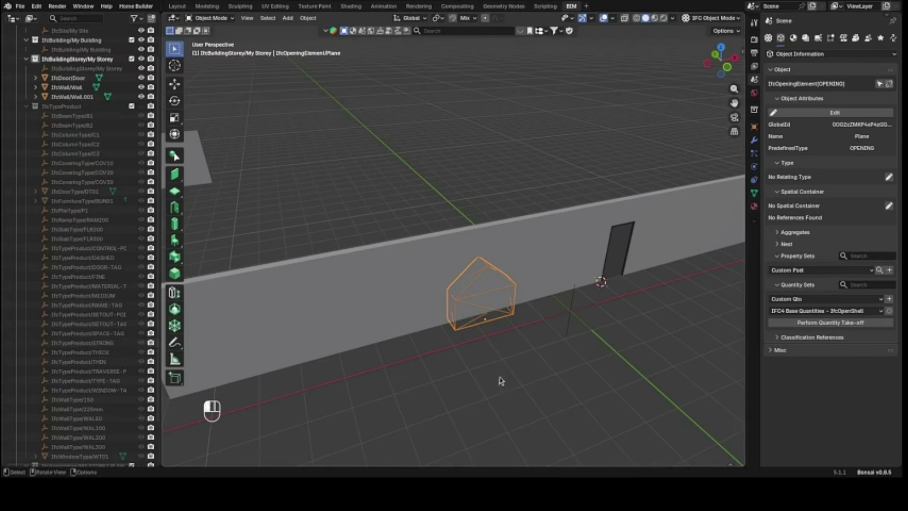
Step: Select the long wall together with the gabled opening element and add the opening to cut it through the wall
click(490, 296)
click(510, 262)
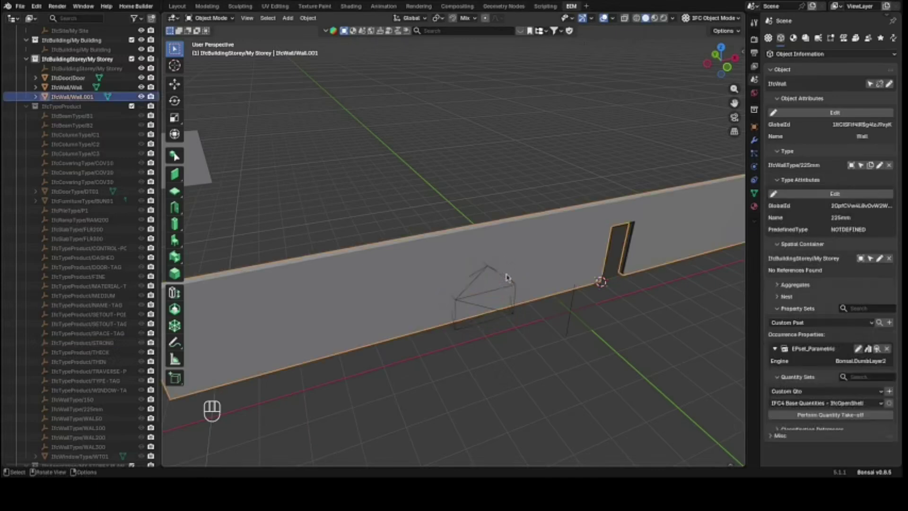
shift+click(503, 287)
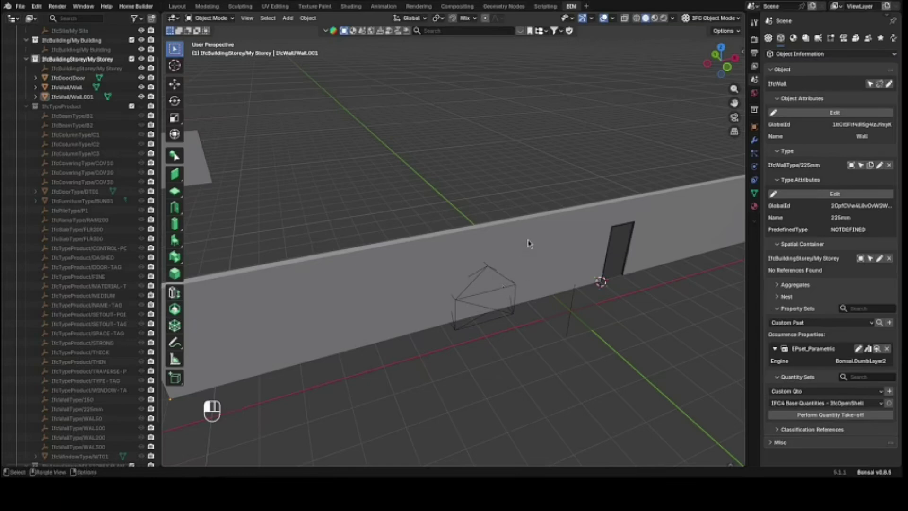
click(504, 289)
shift+click(499, 296)
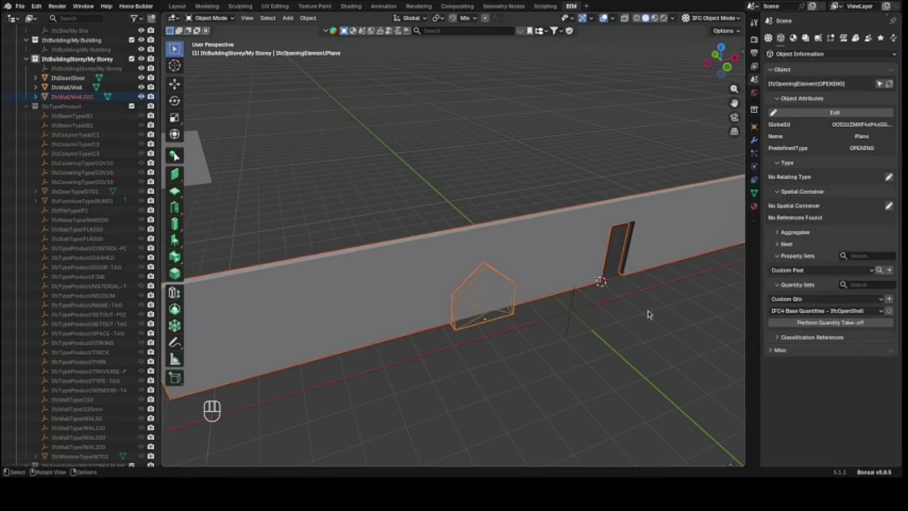
click(794, 39)
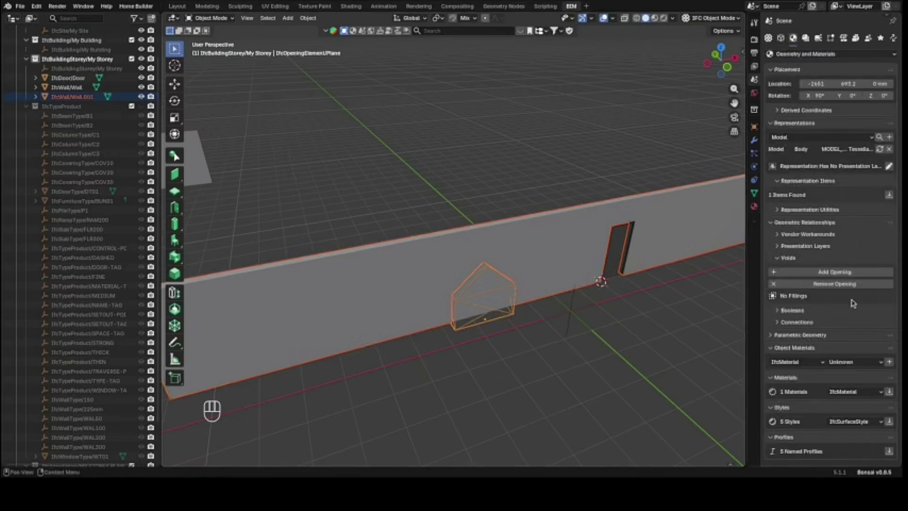
click(815, 273)
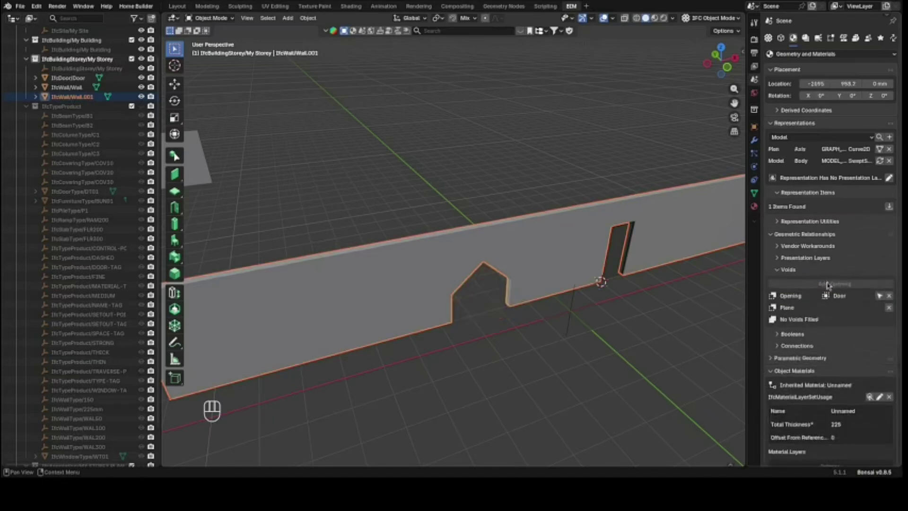
Step: Delete both walls and the door from the model, and save the IFC project
drag(716, 66, 738, 65)
scroll(480, 300, up, 3)
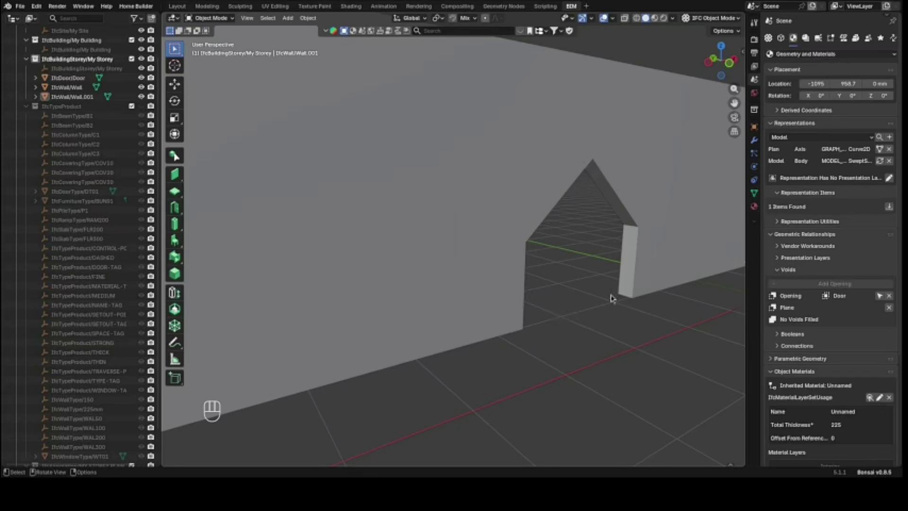
scroll(562, 185, down, 3)
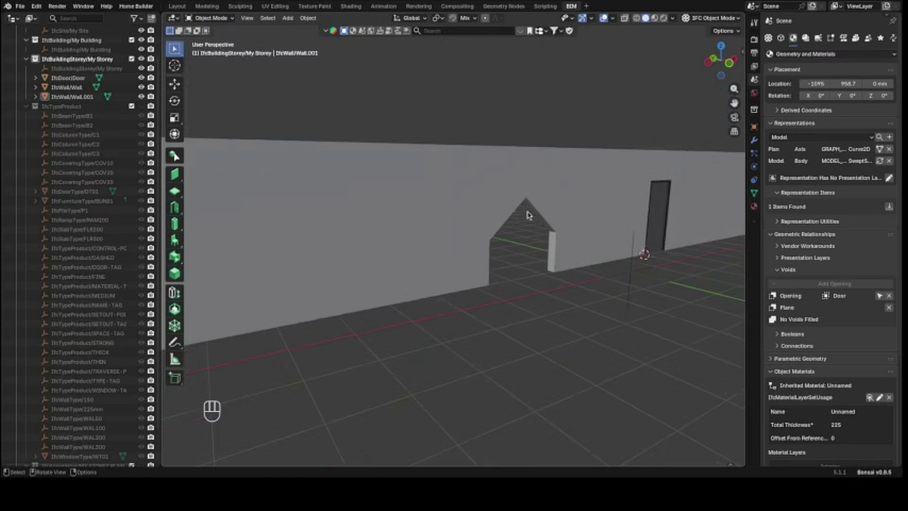
scroll(529, 215, down, 2)
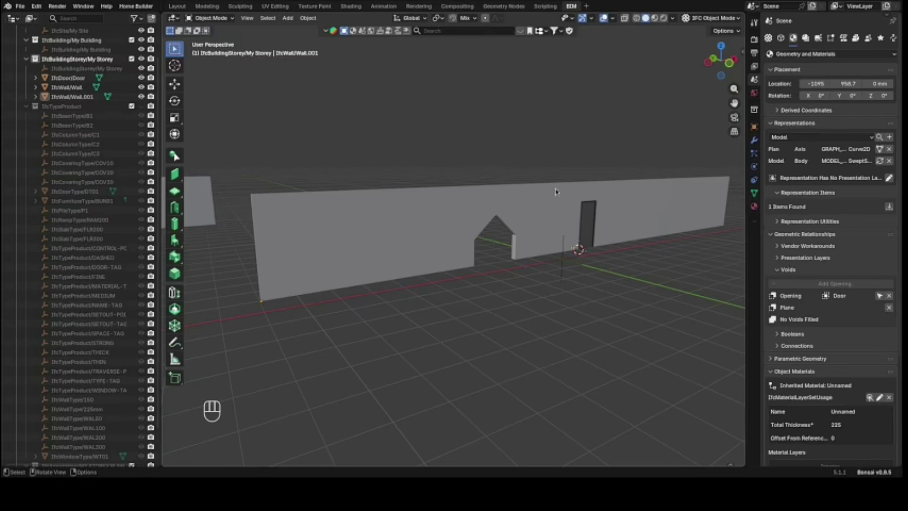
scroll(593, 195, down, 5)
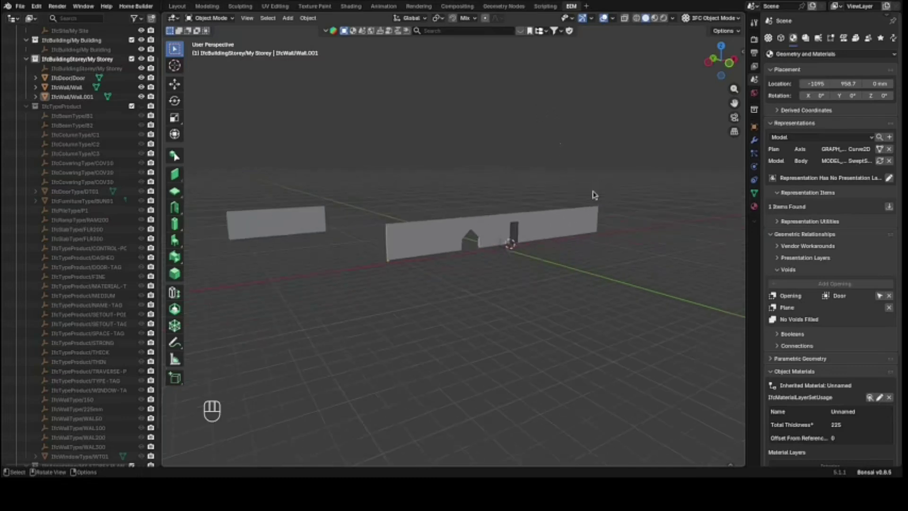
scroll(592, 194, up, 2)
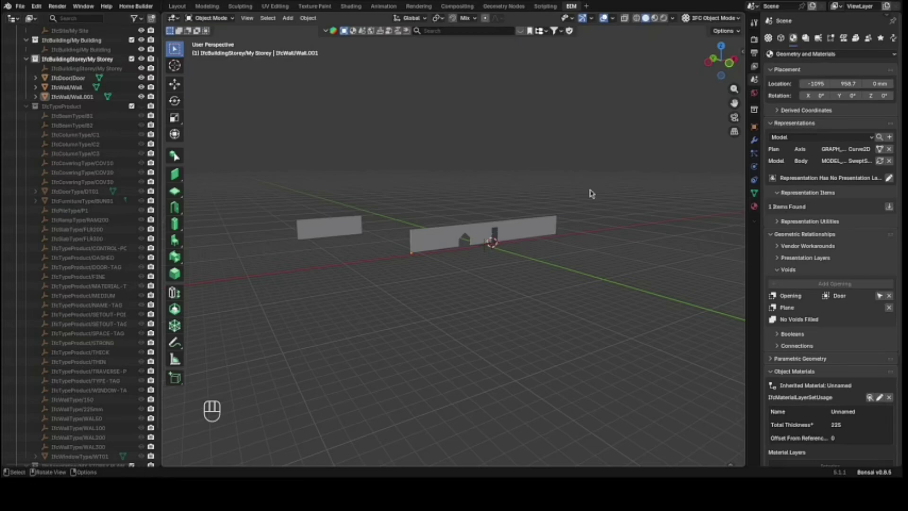
key(a)
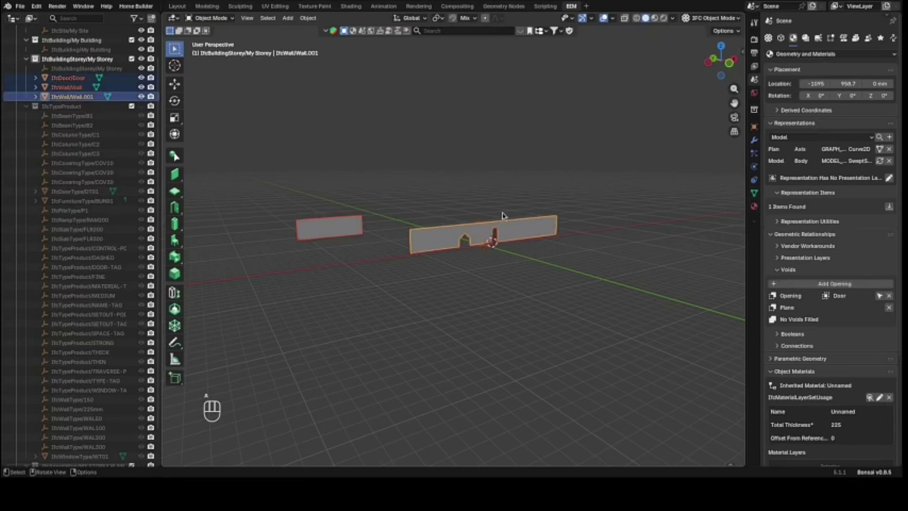
key(Delete)
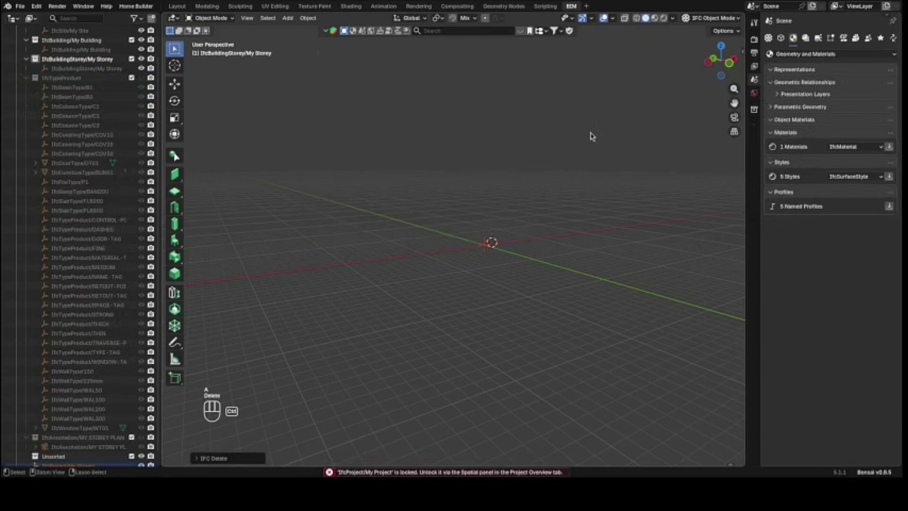
key(ctrl+s)
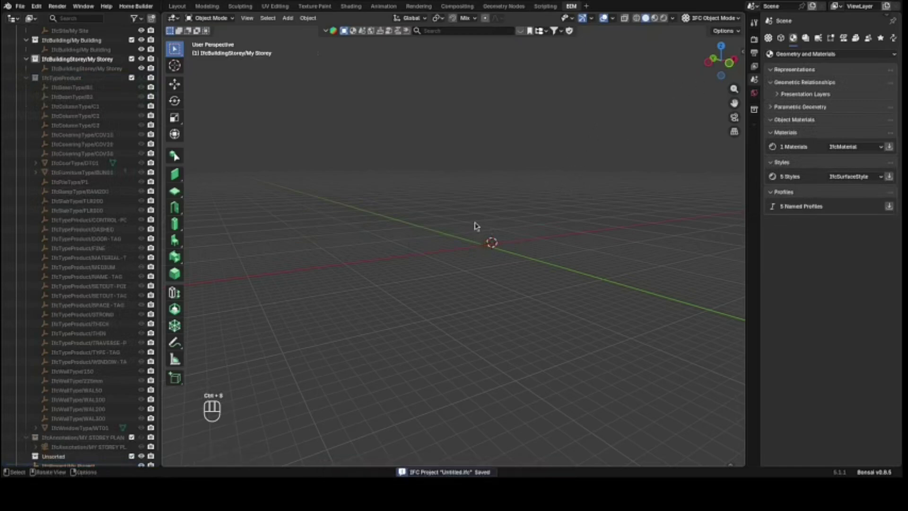
Step: Draw four connected WAL200 walls in top view, with sides of 40000, 40000, 41000 and 28000 mm at right angles, leaving one corner open
key(KP_7)
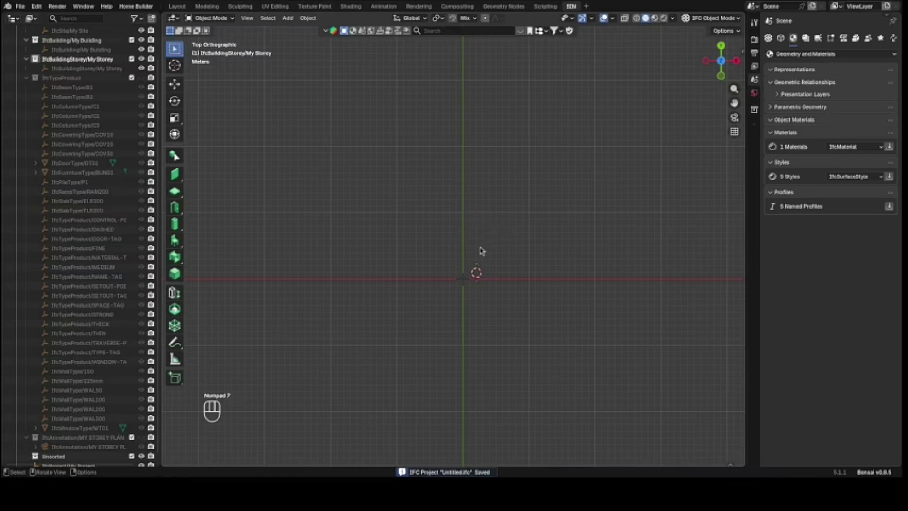
key(shift+a)
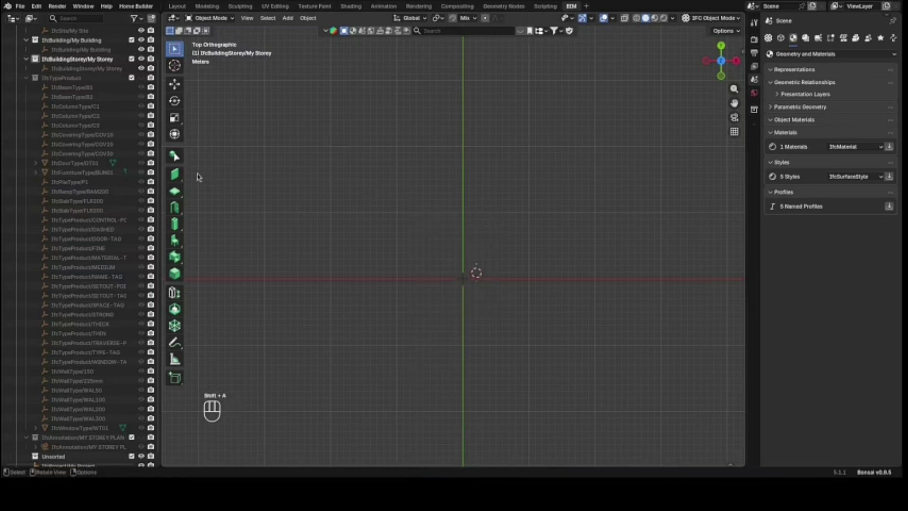
click(175, 175)
click(261, 30)
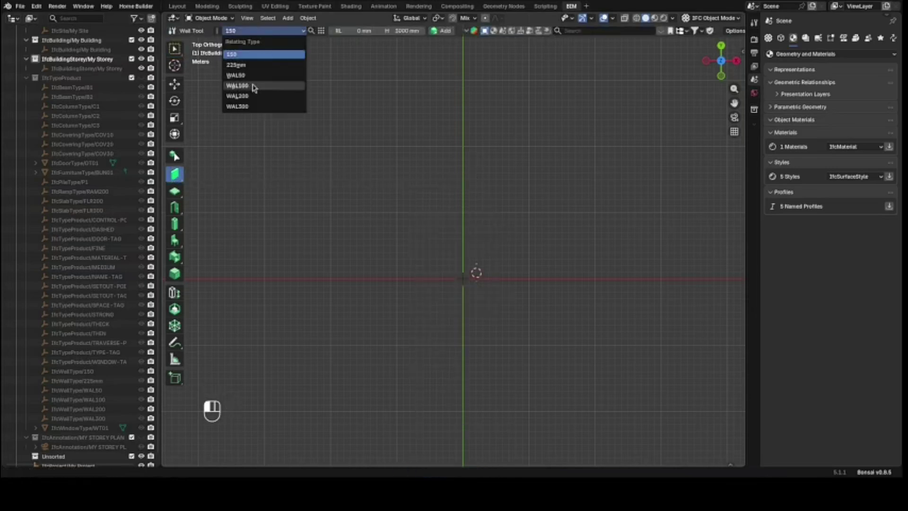
click(257, 99)
key(shift+a)
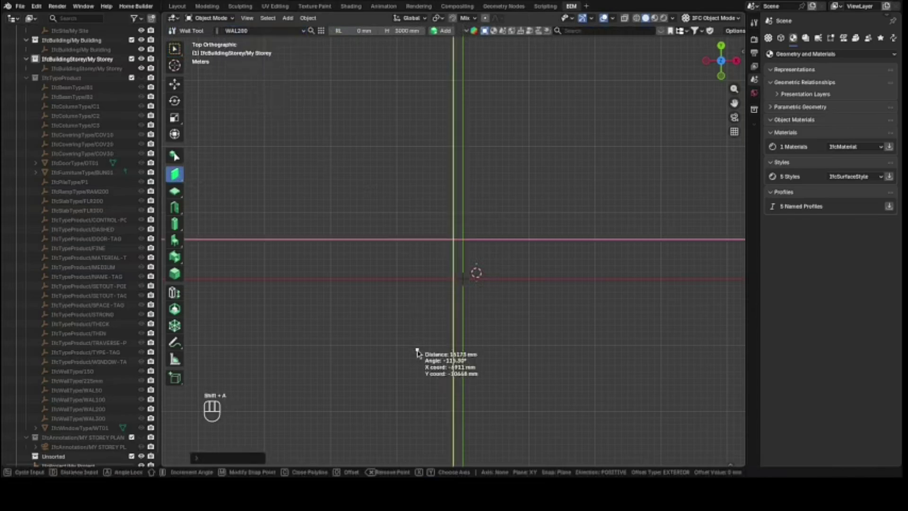
click(410, 105)
click(674, 105)
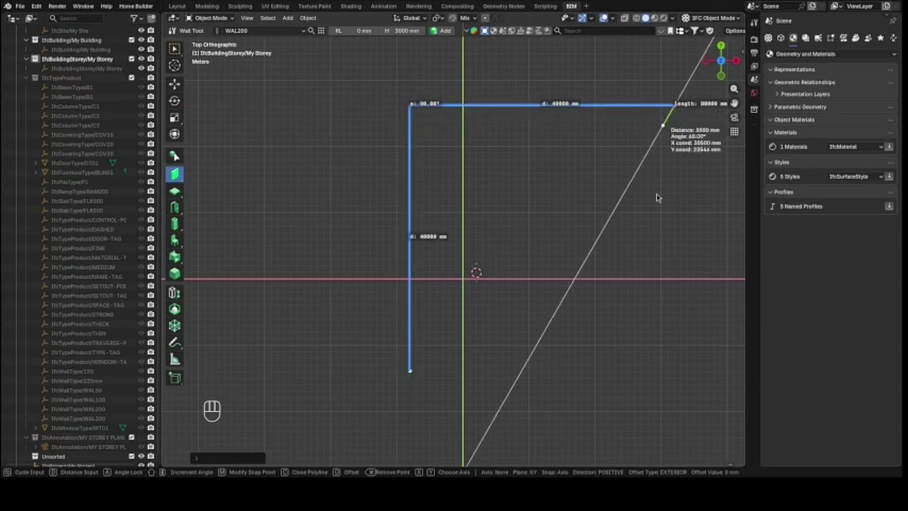
click(675, 377)
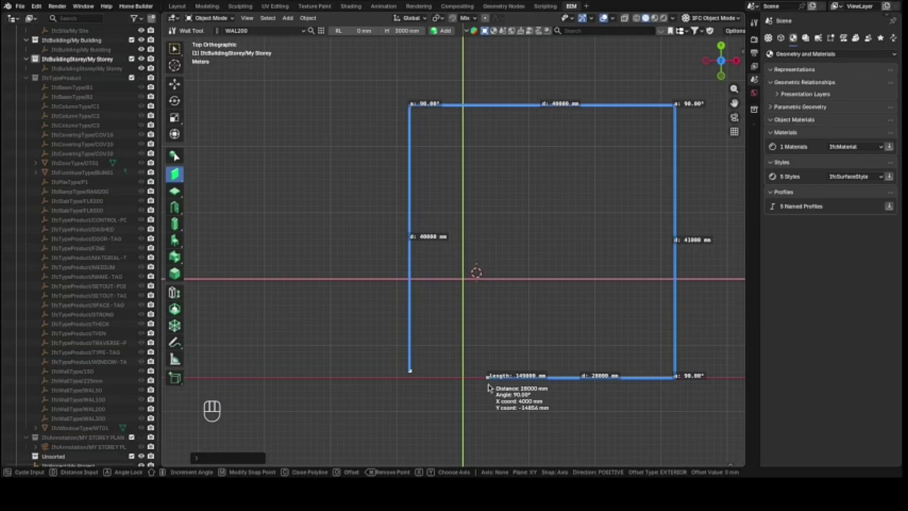
key(Return)
click(554, 330)
Step: Extend the shortest wall to the facing wall at the open corner, and deselect both
drag(722, 60, 724, 37)
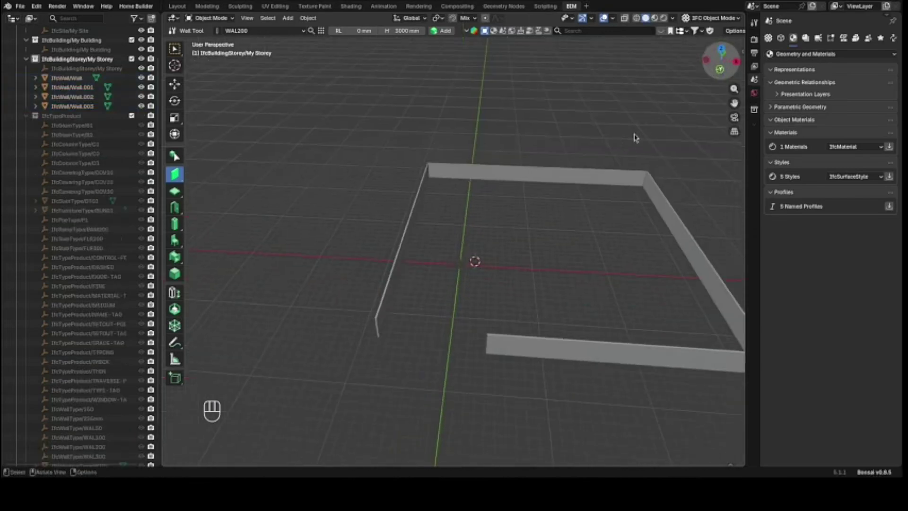
scroll(483, 266, up, 3)
scroll(488, 271, down, 5)
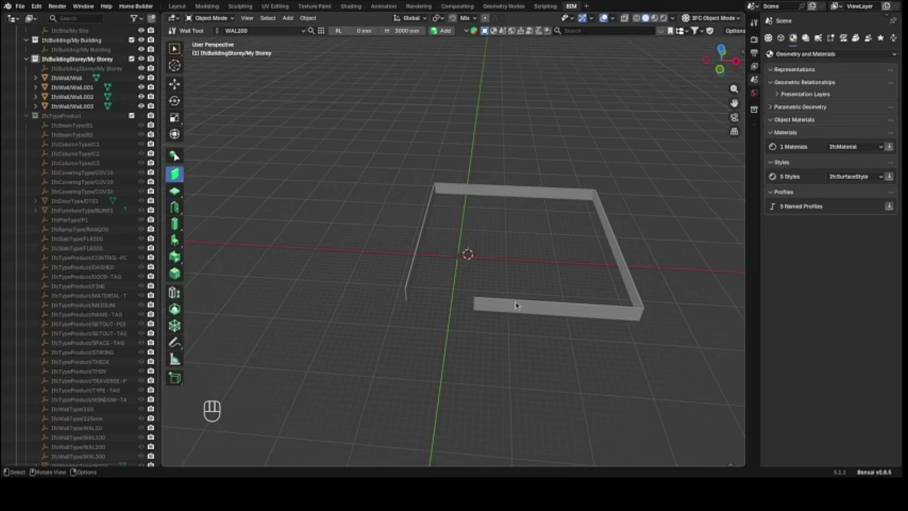
click(560, 310)
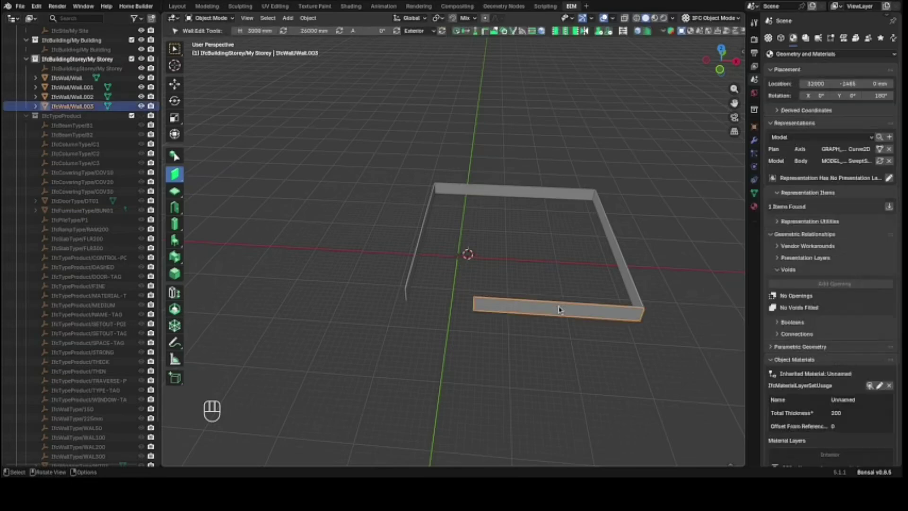
click(405, 284)
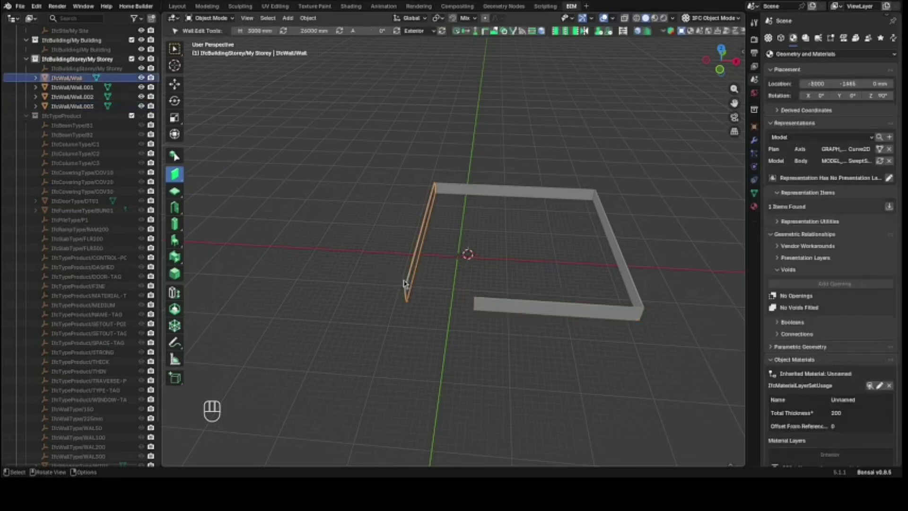
click(559, 128)
click(508, 315)
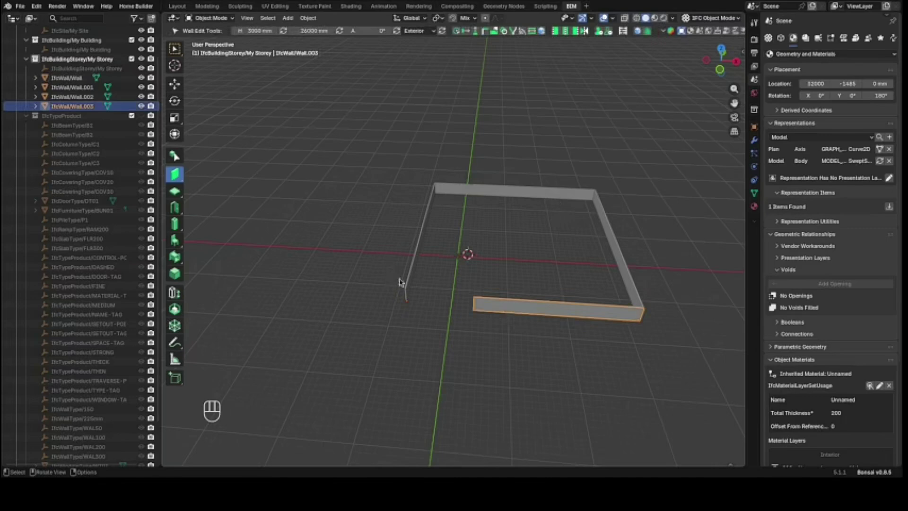
shift+click(407, 287)
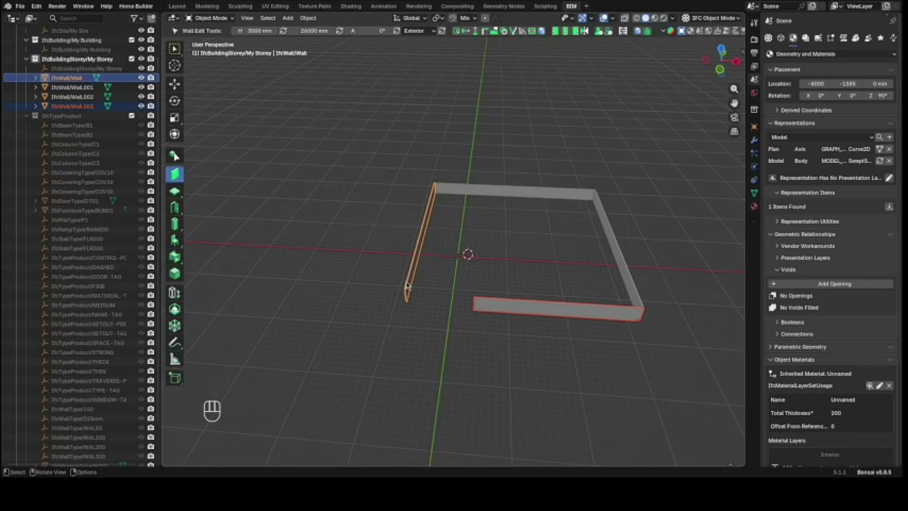
key(shift+e)
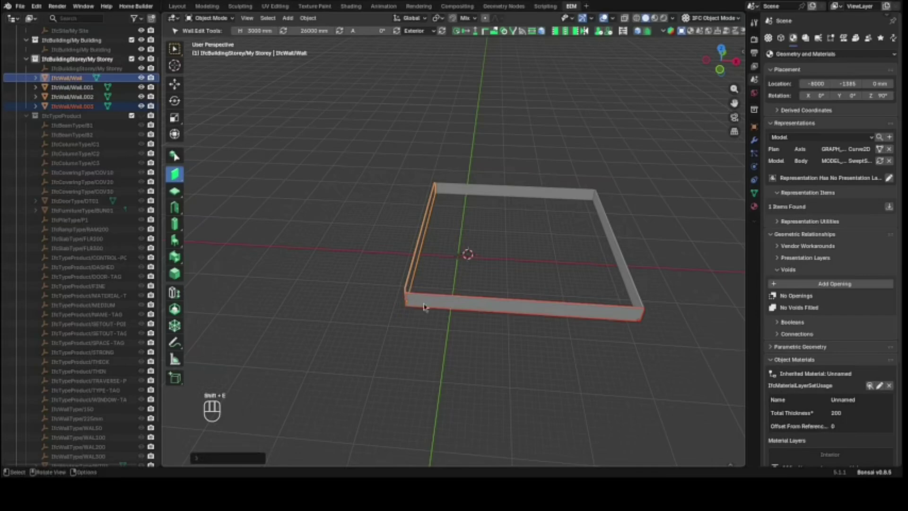
click(464, 334)
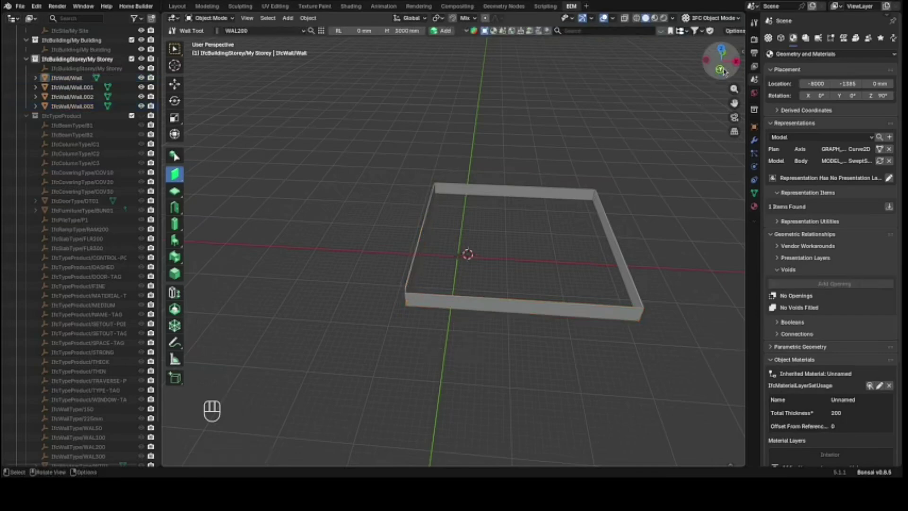
Step: Extend the two walls at the open corner to each other, join them with a butt joint, and deselect both
drag(715, 94, 708, 96)
drag(722, 62, 751, 63)
scroll(488, 361, up, 4)
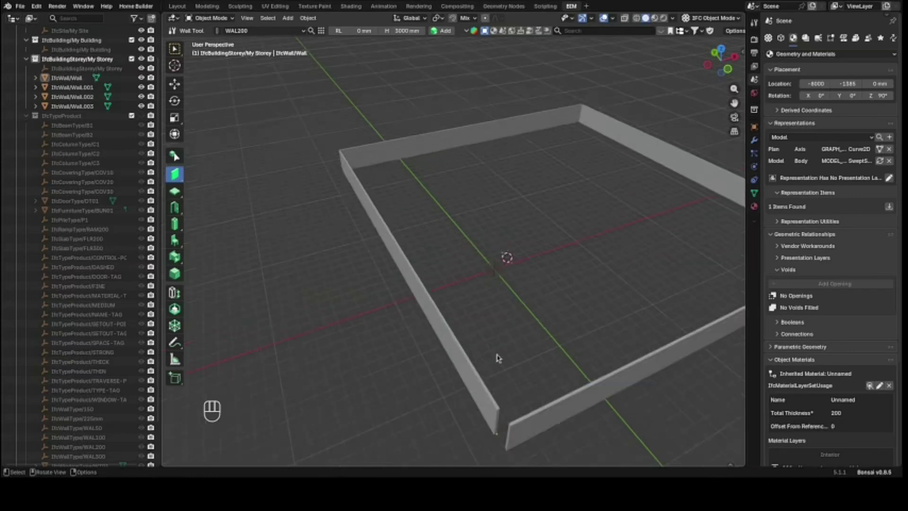
click(515, 434)
click(502, 409)
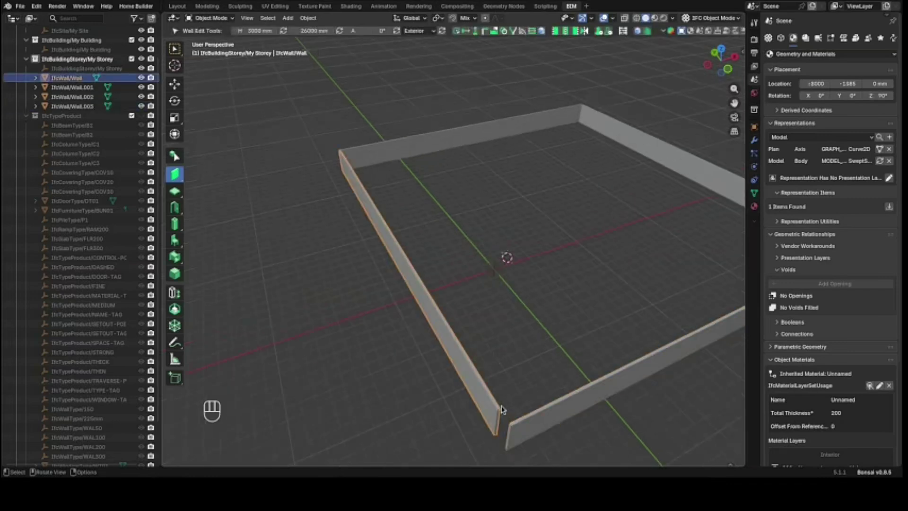
shift+click(522, 425)
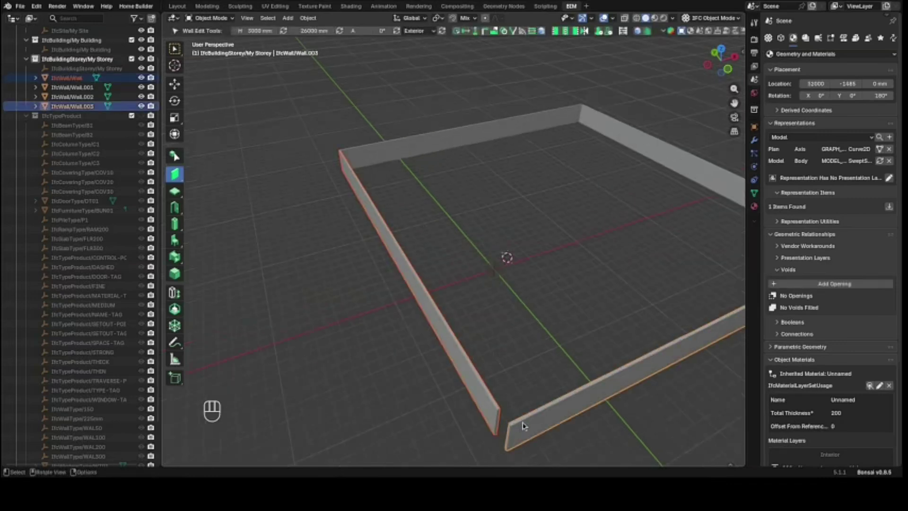
key(shift+e)
key(shift+t)
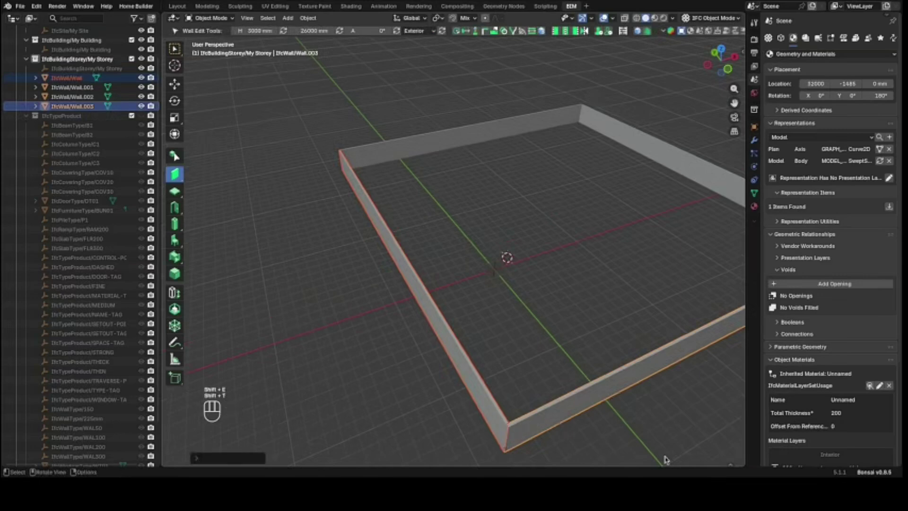
click(643, 432)
scroll(530, 388, down, 3)
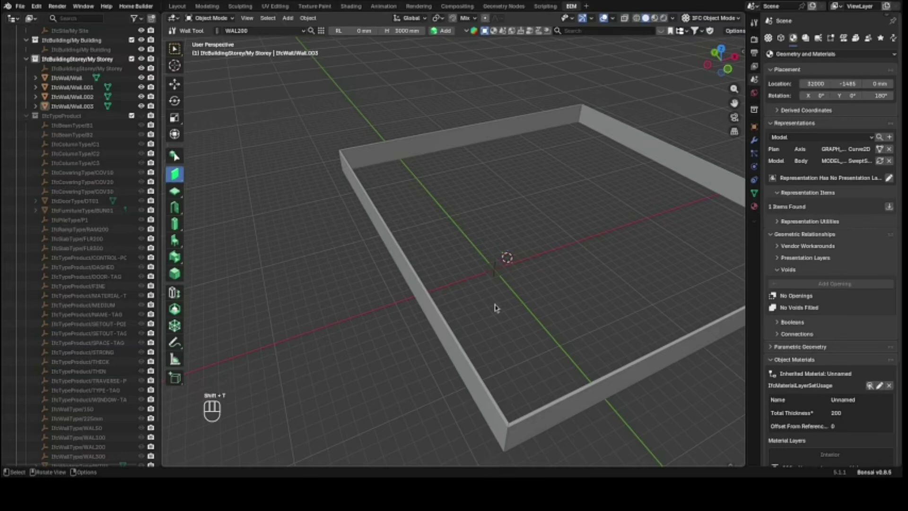
Step: Duplicate the wall along the enclosure's front edge and offset the copy 5000 mm along the Y axis into the enclosure
click(558, 284)
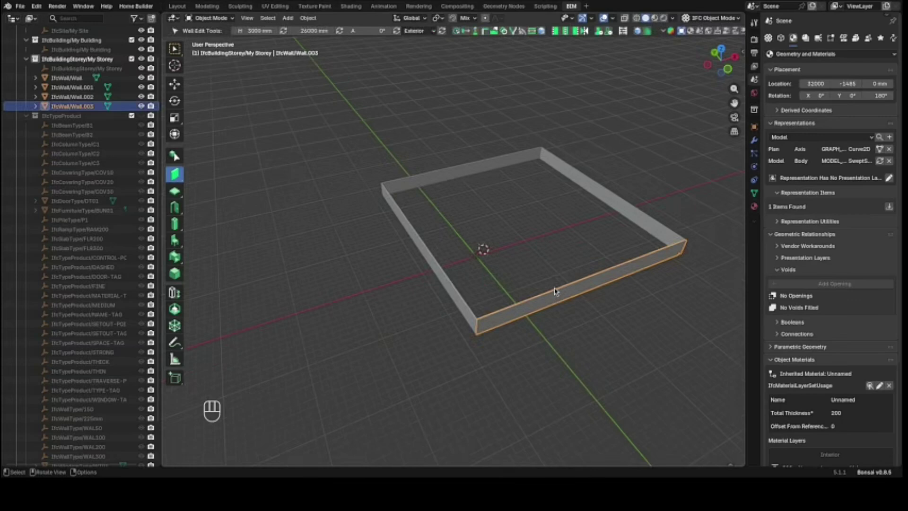
key(shift)
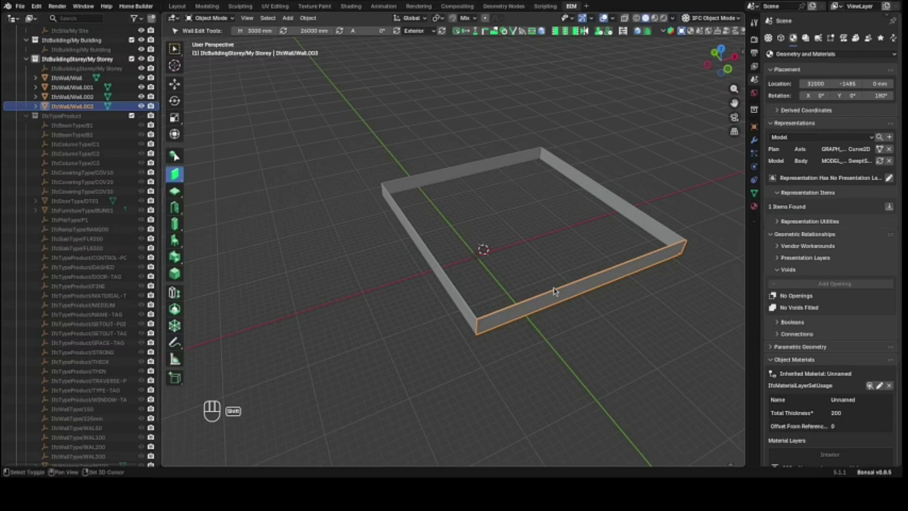
key(shift+d)
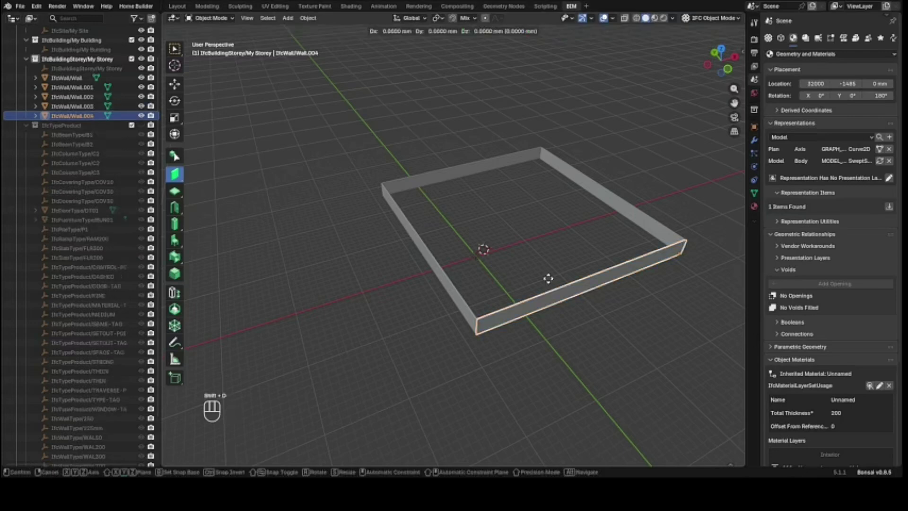
key(y)
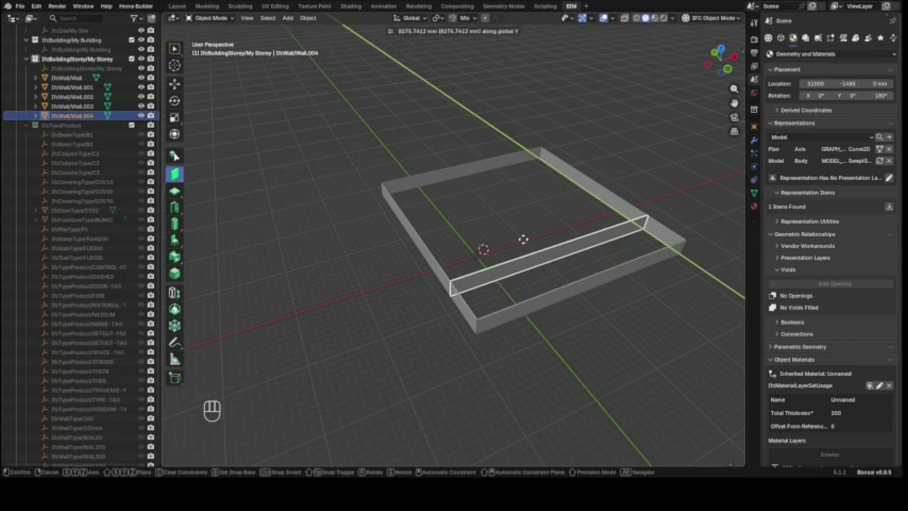
text(5000)
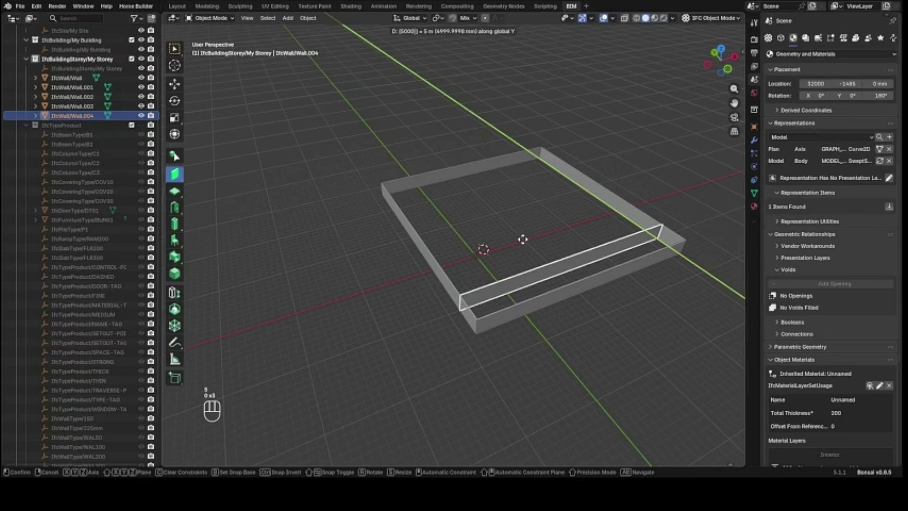
key(Return)
click(523, 240)
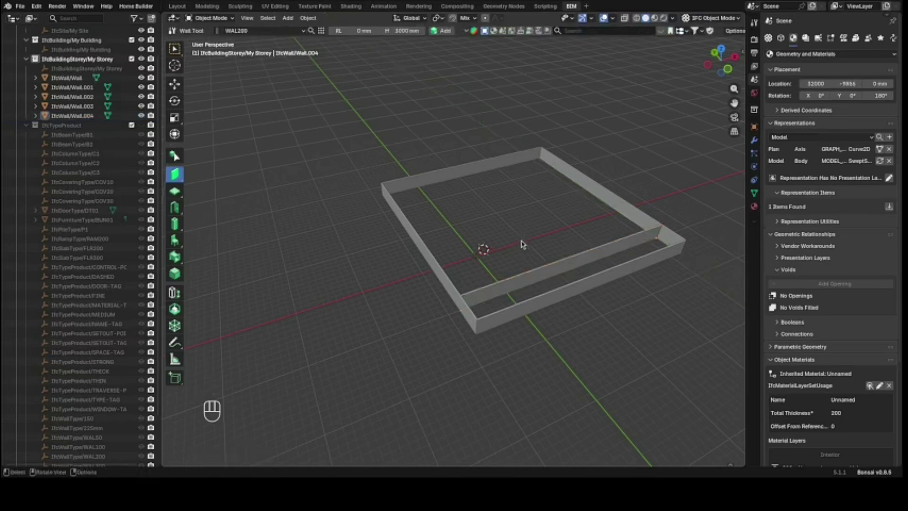
Step: Duplicate the side wall adjoining the newly closed corner and offset the copy 5000 mm along the X axis into the enclosure
click(457, 296)
key(shift+d)
text(x)
text(50000)
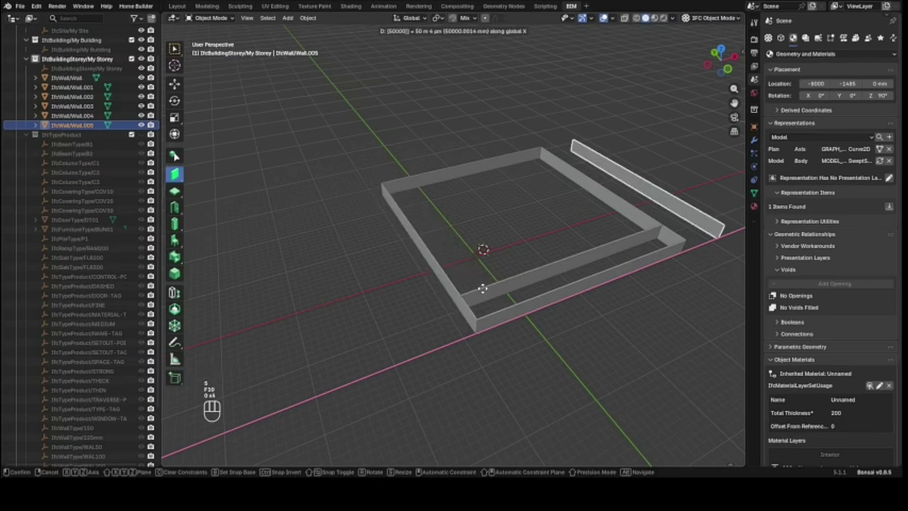
text(-)
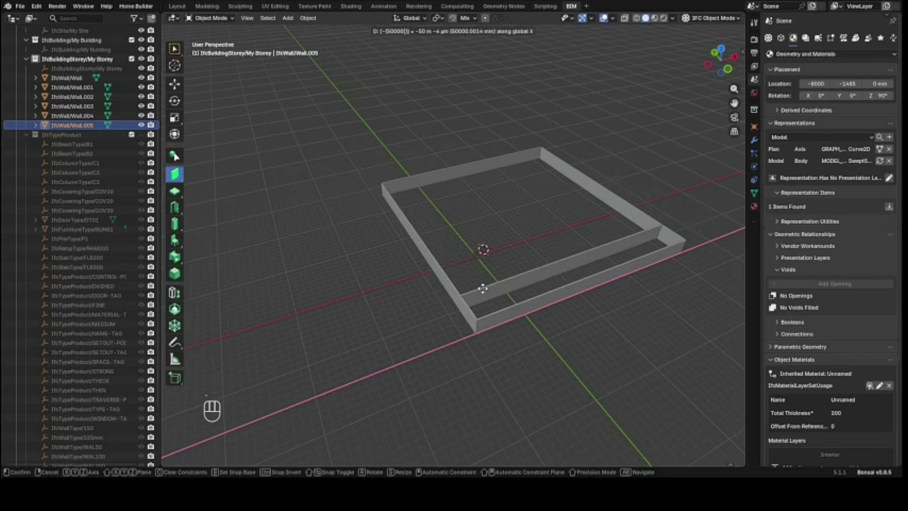
key(Escape)
key(g)
key(y)
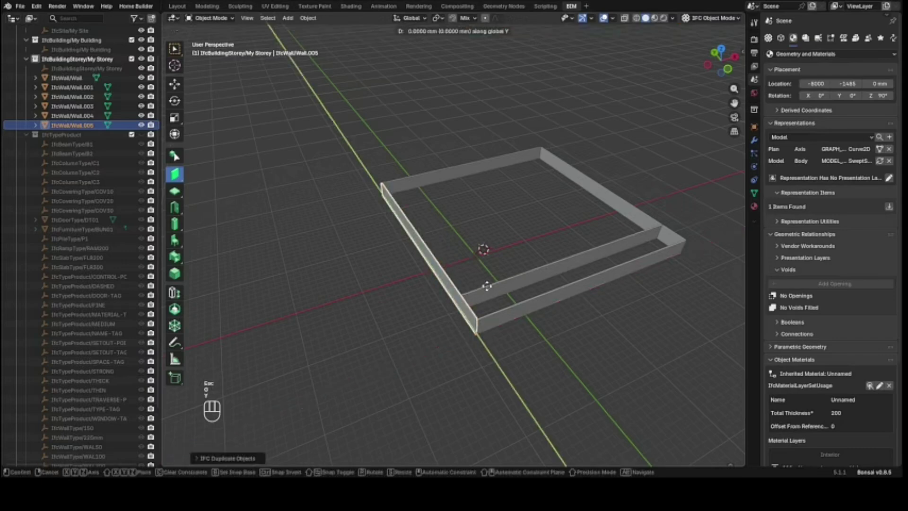
text(x5000)
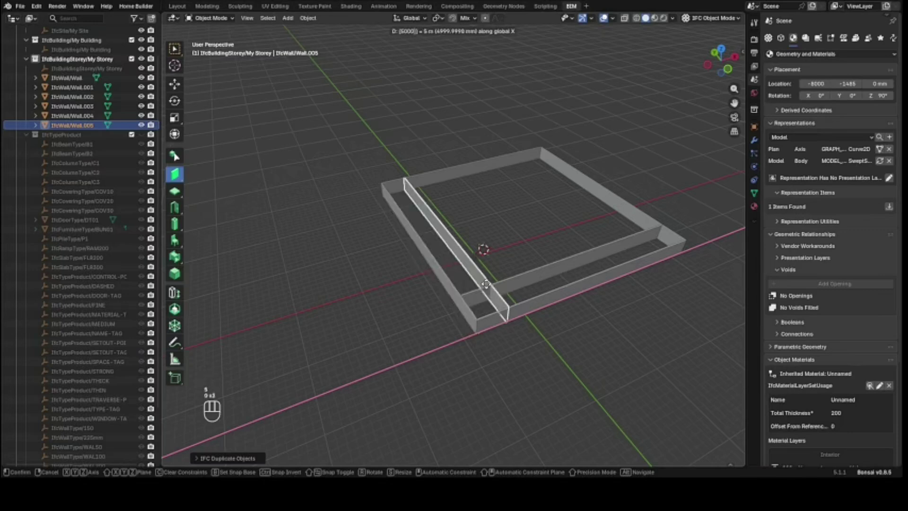
key(Return)
click(554, 387)
Step: Extend the copied front wall to the copied side wall, then butt-join both to trim their overlapping ends into an inner corner
scroll(509, 307, up, 2)
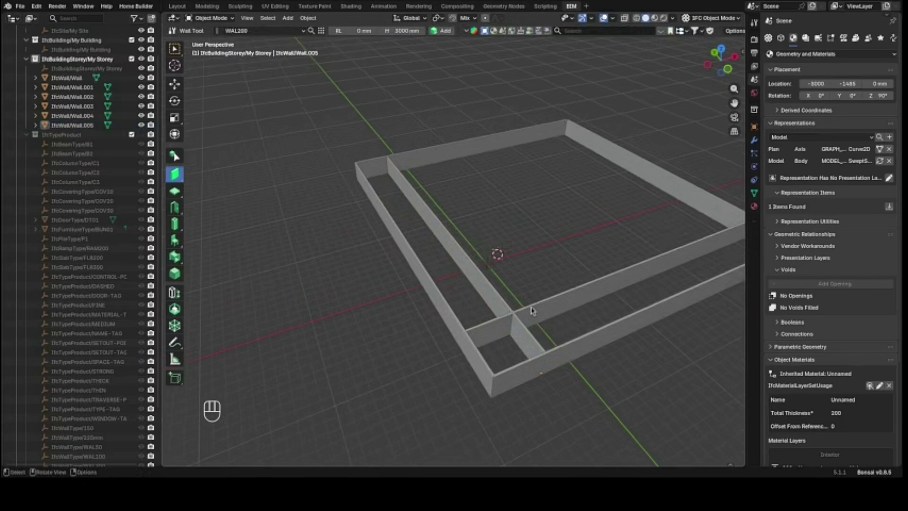
click(555, 310)
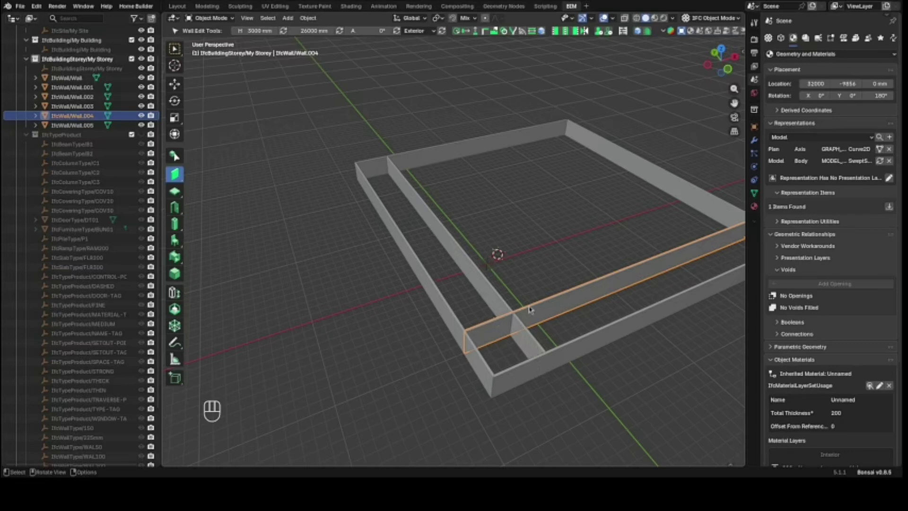
click(648, 390)
click(543, 319)
shift+click(507, 308)
key(shift+e)
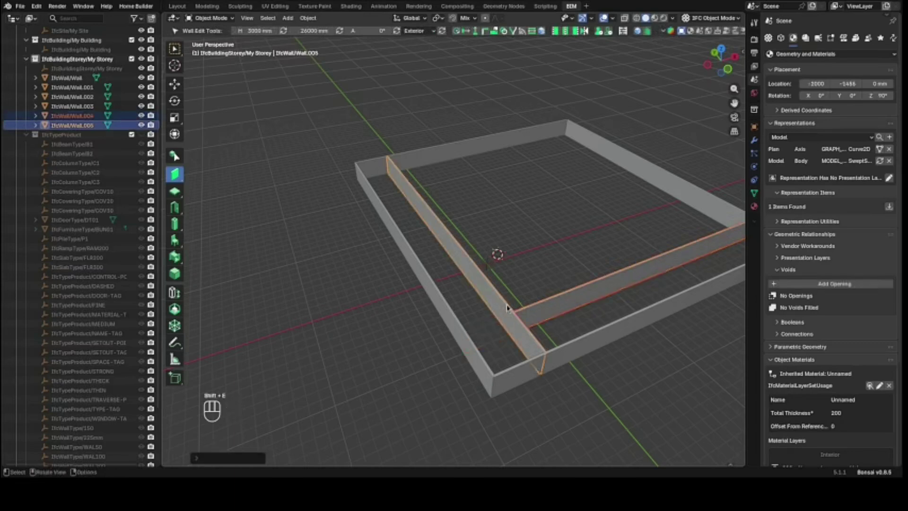
shift+click(548, 311)
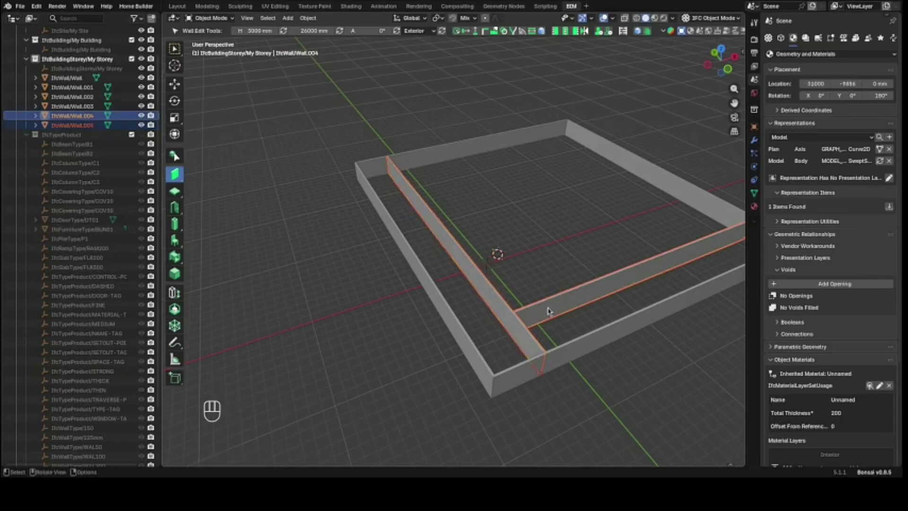
key(shift+t)
click(612, 406)
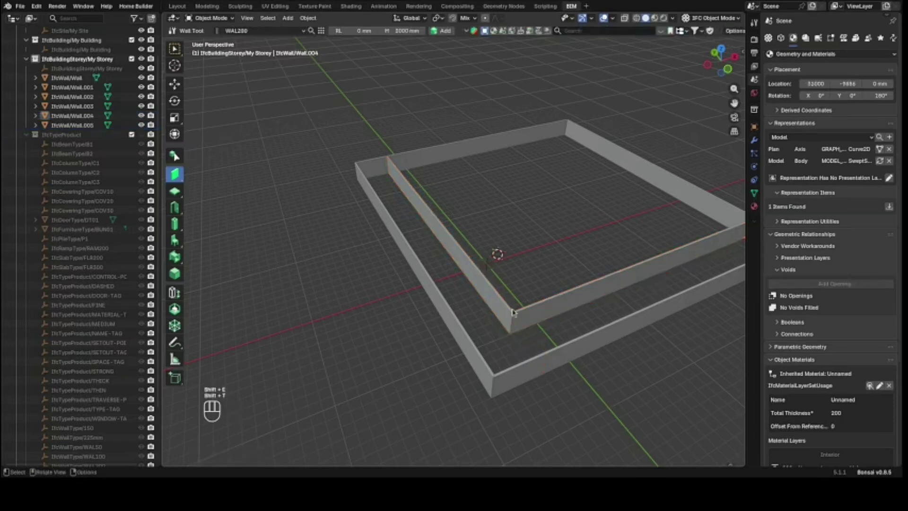
scroll(515, 281, down, 3)
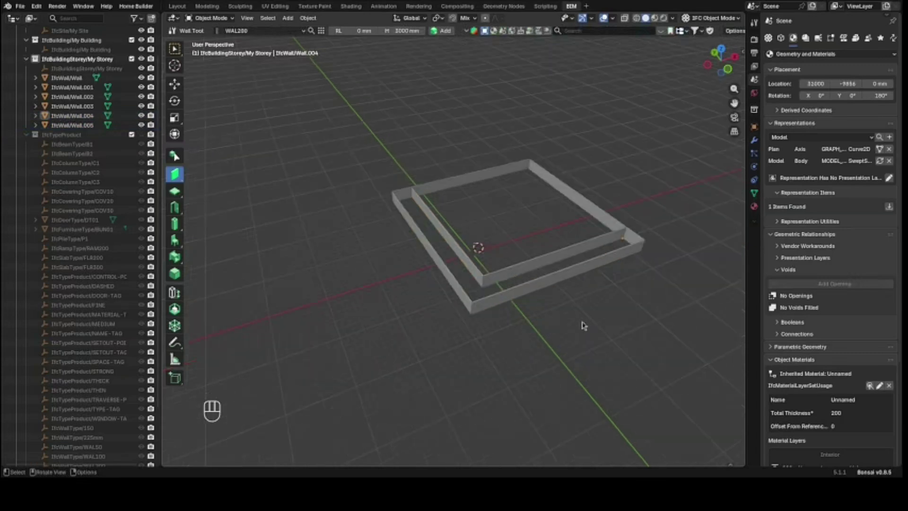
scroll(551, 252, down, 5)
scroll(551, 251, up, 5)
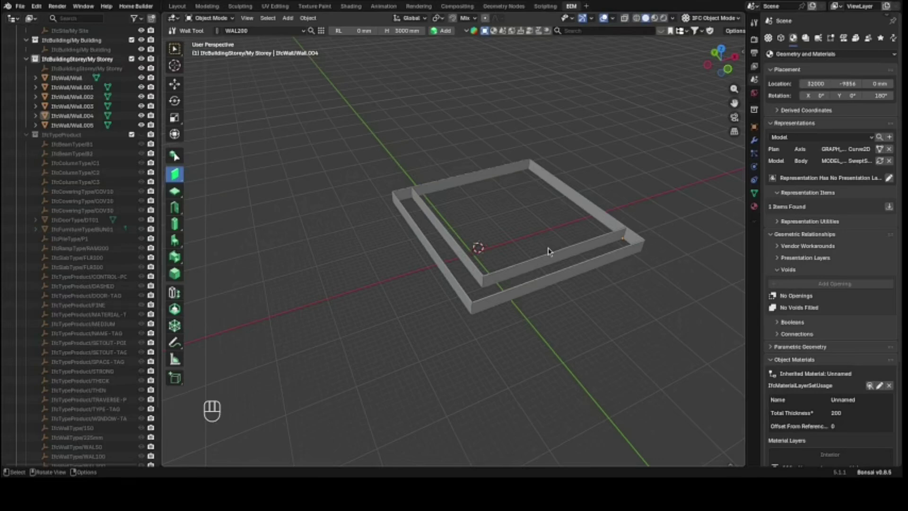